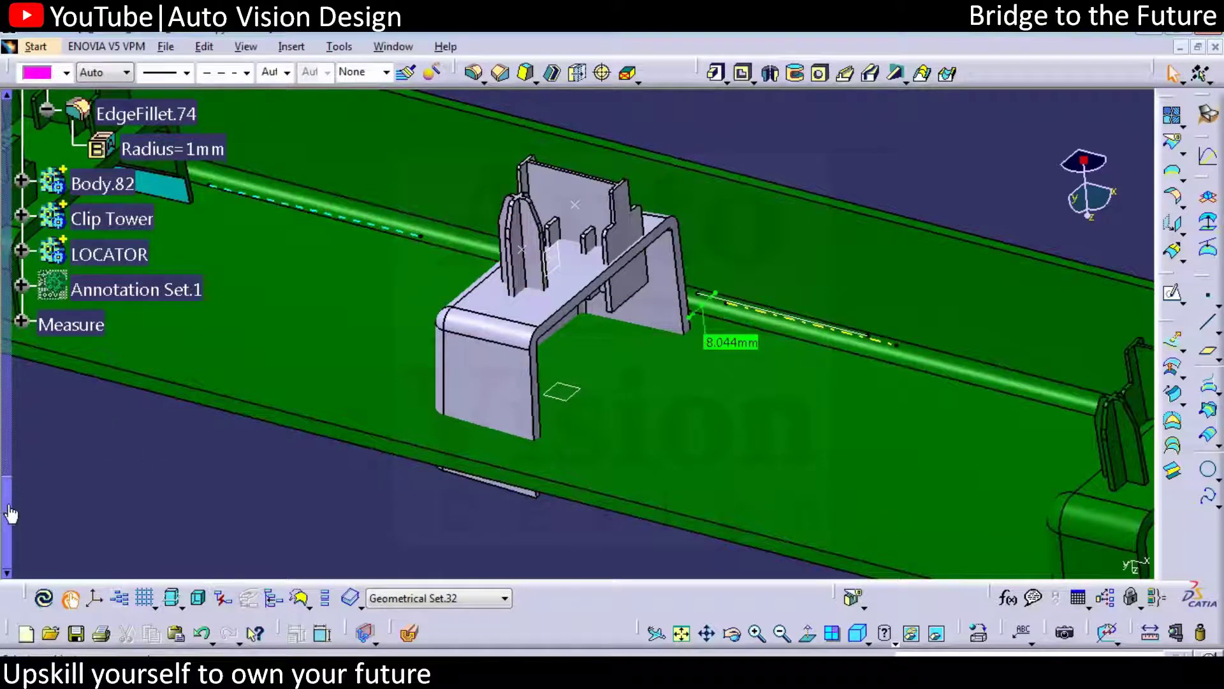
# Step: Insert a new empty body, Body.86, after Body.82
pyautogui.click(102, 184)
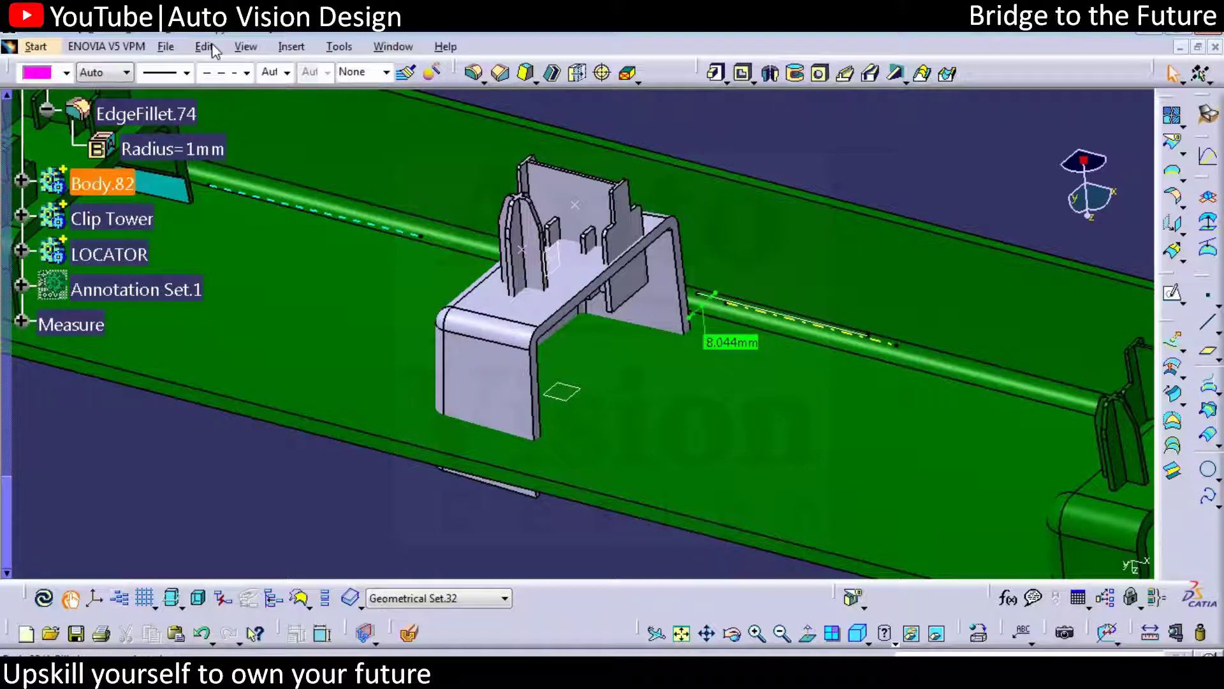
pyautogui.click(294, 48)
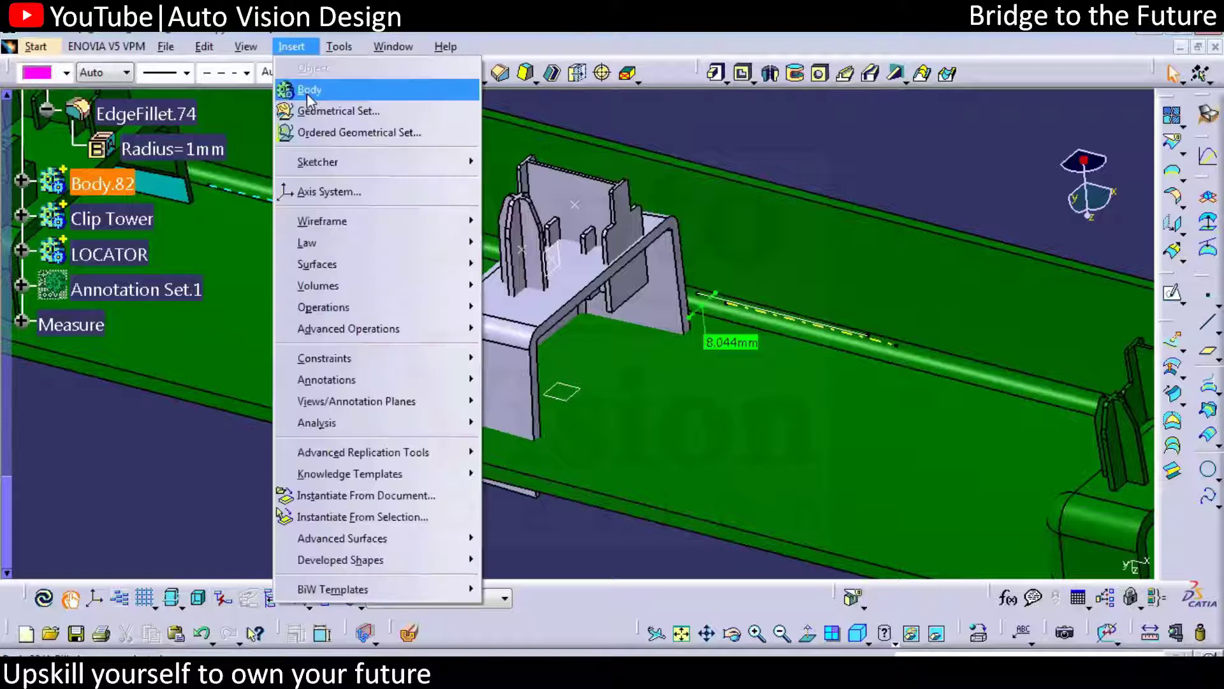
pyautogui.click(306, 93)
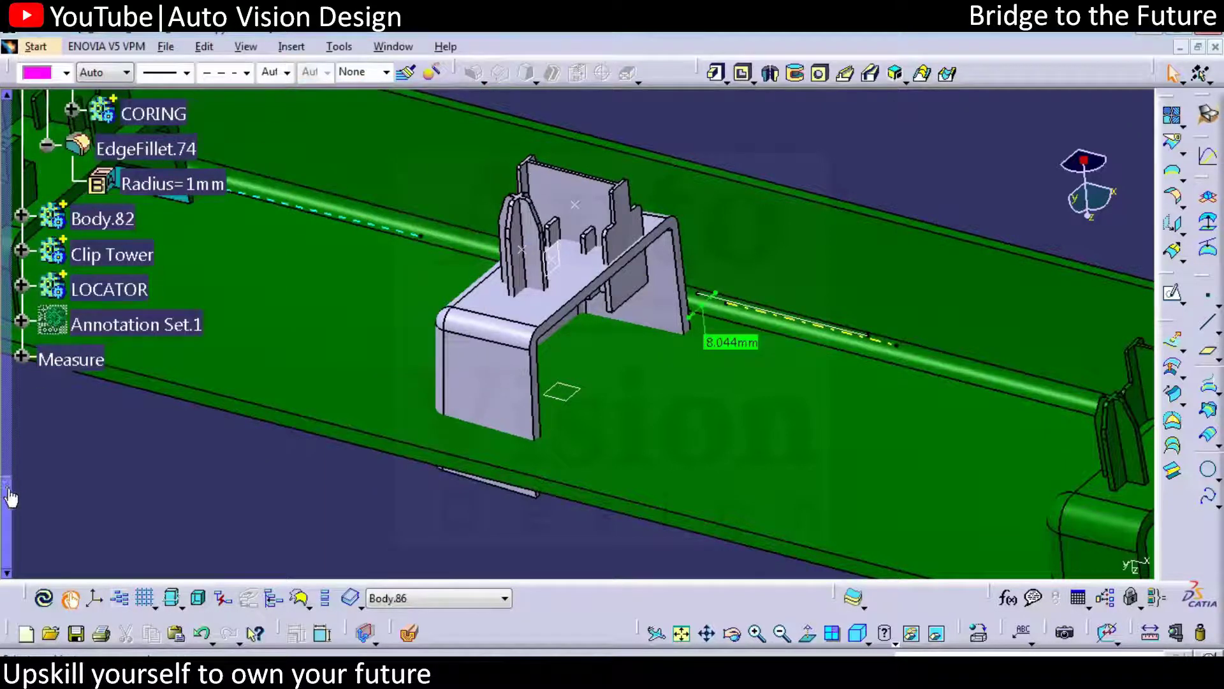
pyautogui.scroll(-10, 9, 489)
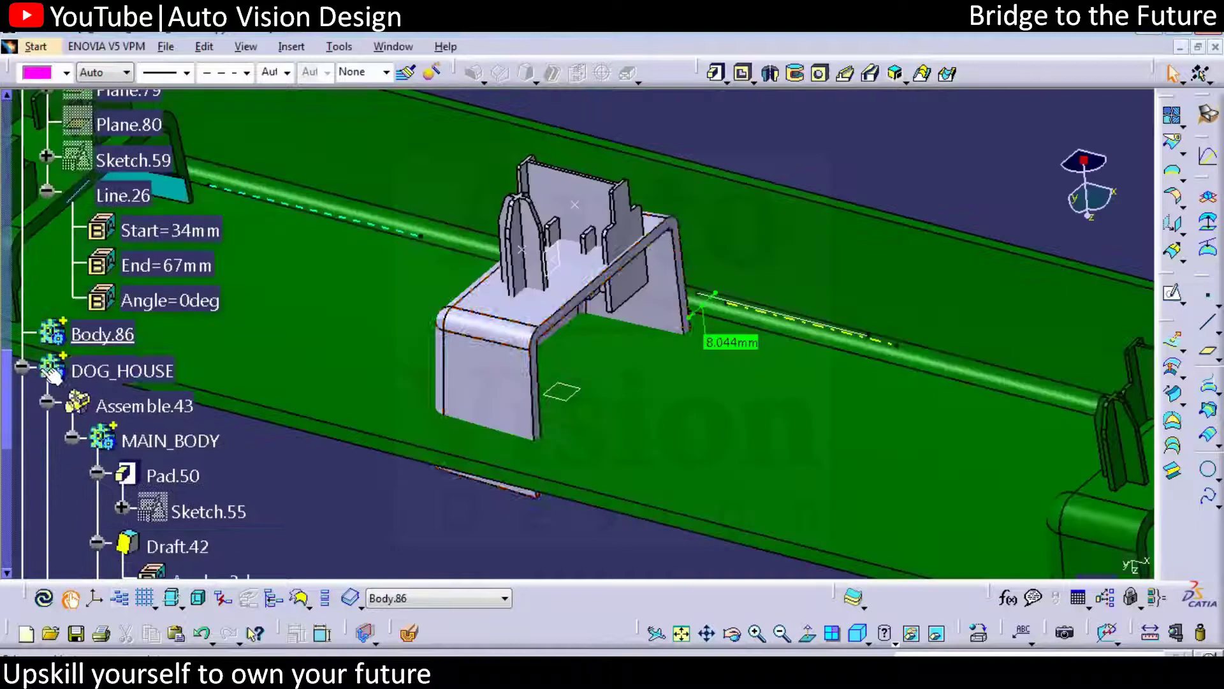
# Step: Rename Body.86 to 'DOGHOUSE + CLIP TOWER + LOCATOR' through its Properties
pyautogui.click(22, 366)
pyautogui.rightClick(104, 331)
pyautogui.click(150, 380)
pyautogui.write('DOGHOUSE + CLIP')
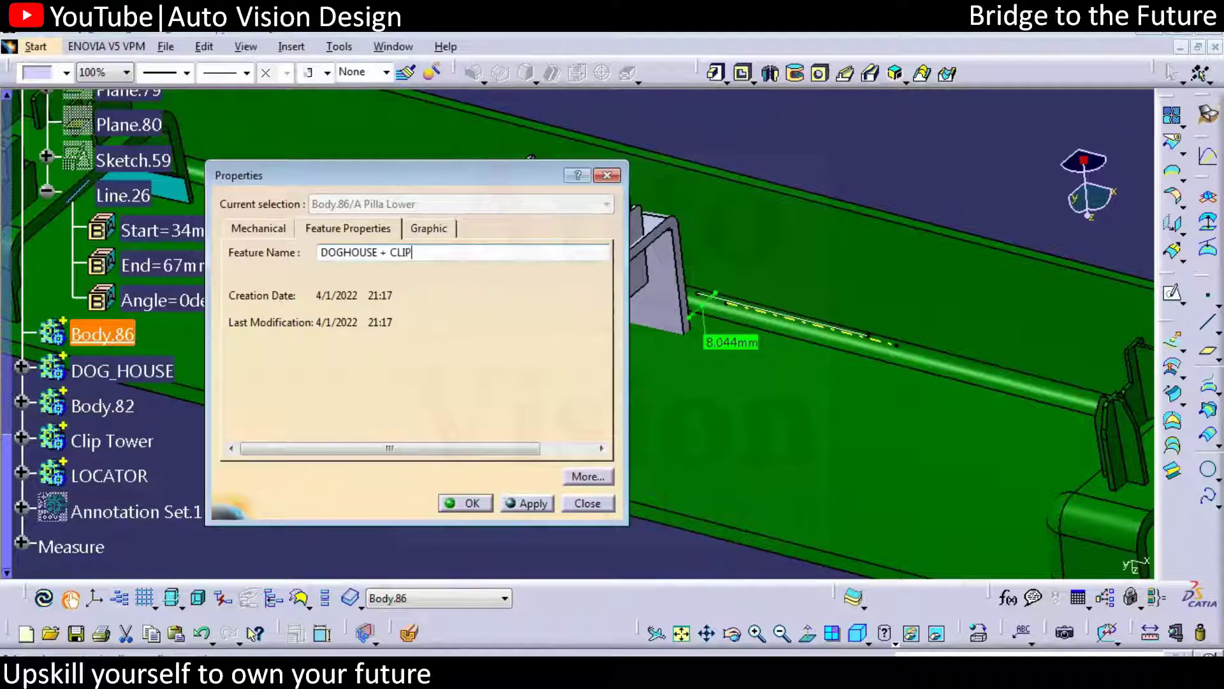
pyautogui.write(' TOWER + LOCATOR')
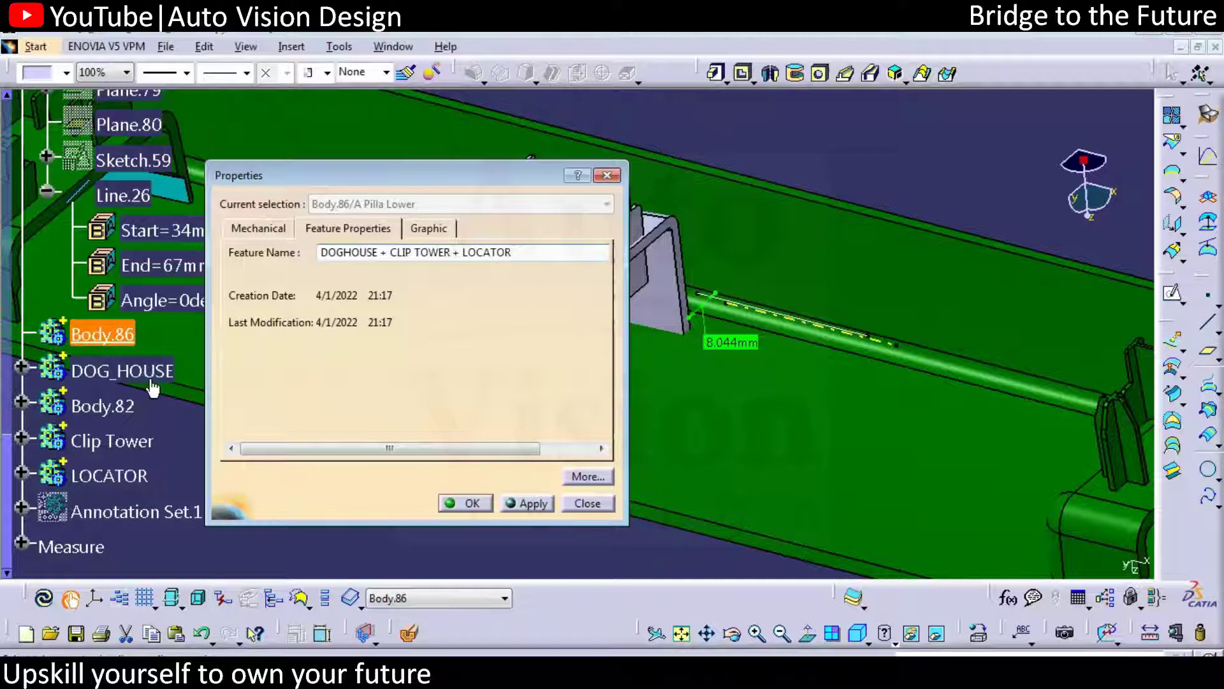
pyautogui.press('Return')
pyautogui.moveTo(613, 285); pyautogui.dragTo(530, 465, button='middle')
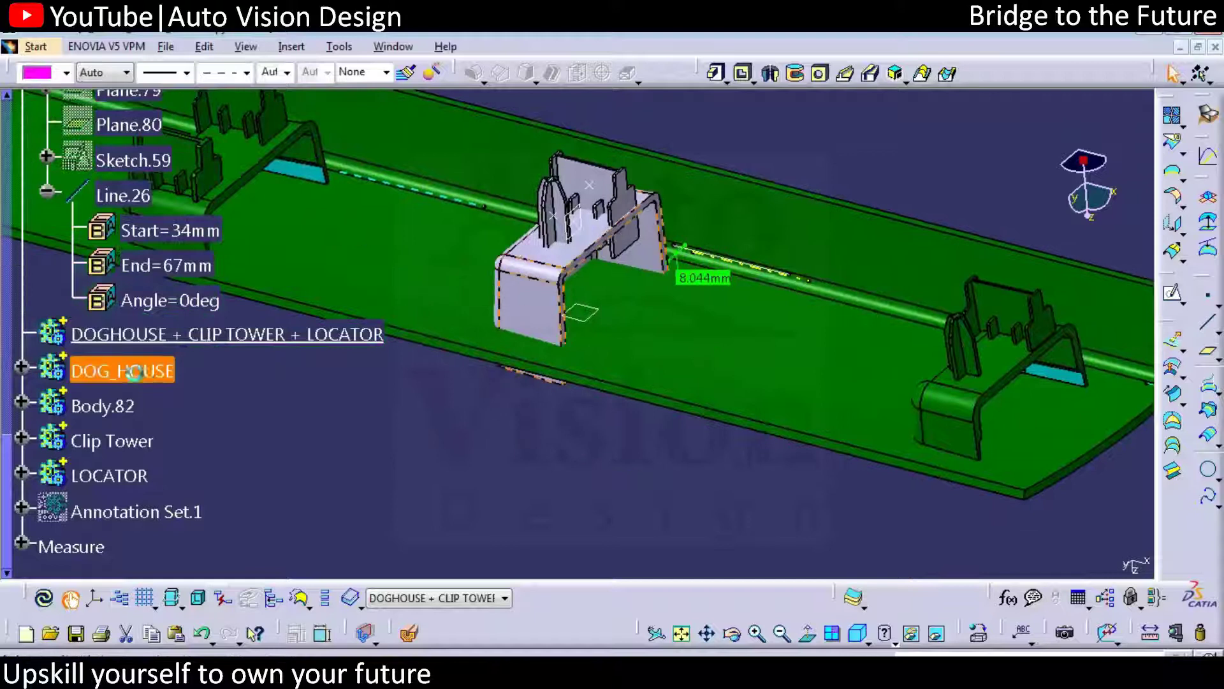
# Step: Add the DOG_HOUSE body into 'DOGHOUSE + CLIP TOWER + LOCATOR', creating Add.1
pyautogui.rightClick(348, 497)
pyautogui.moveTo(218, 655)
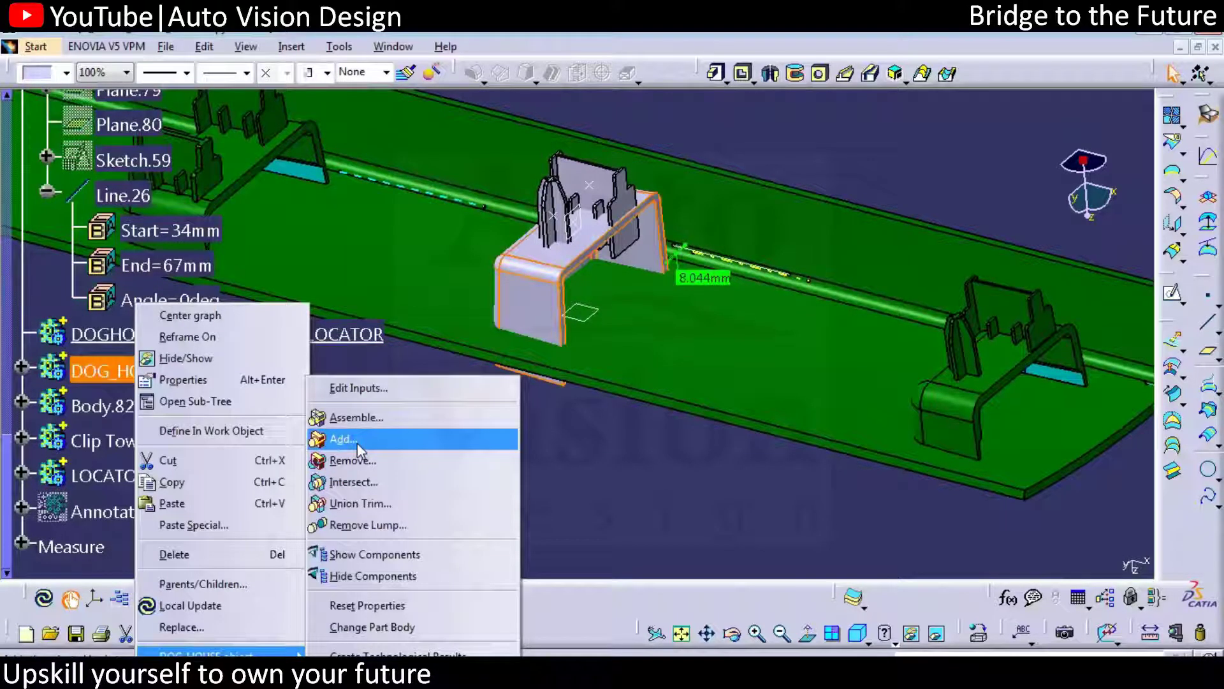
pyautogui.click(357, 443)
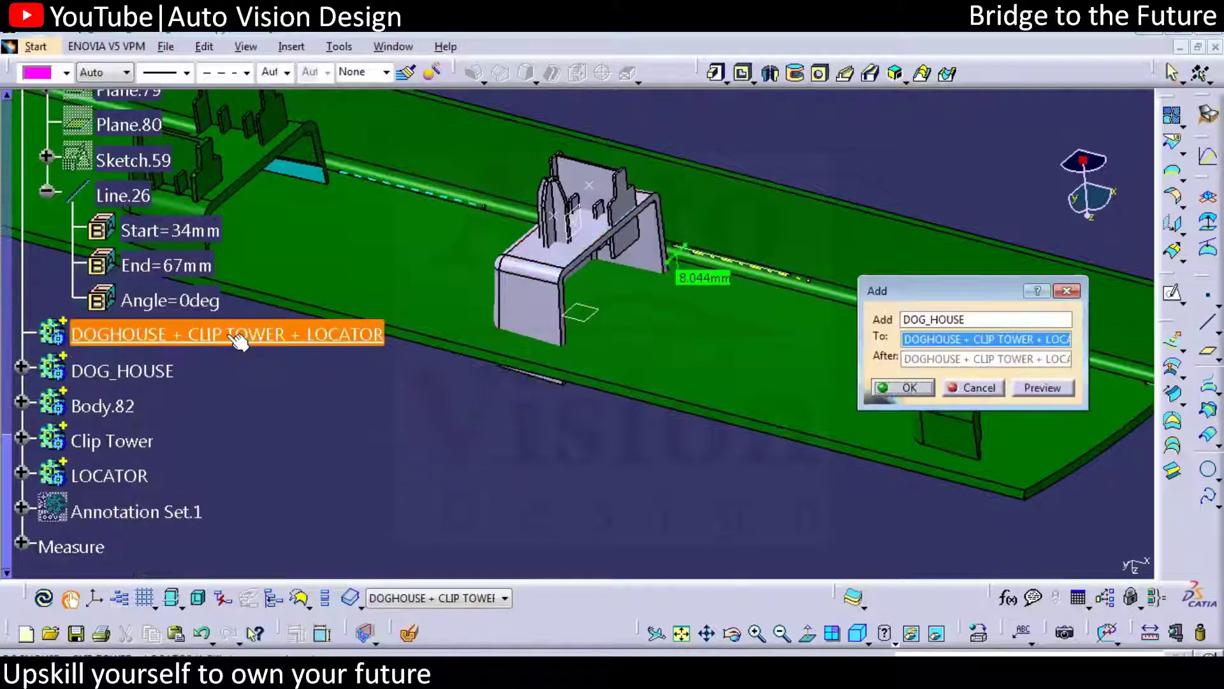
pyautogui.click(903, 385)
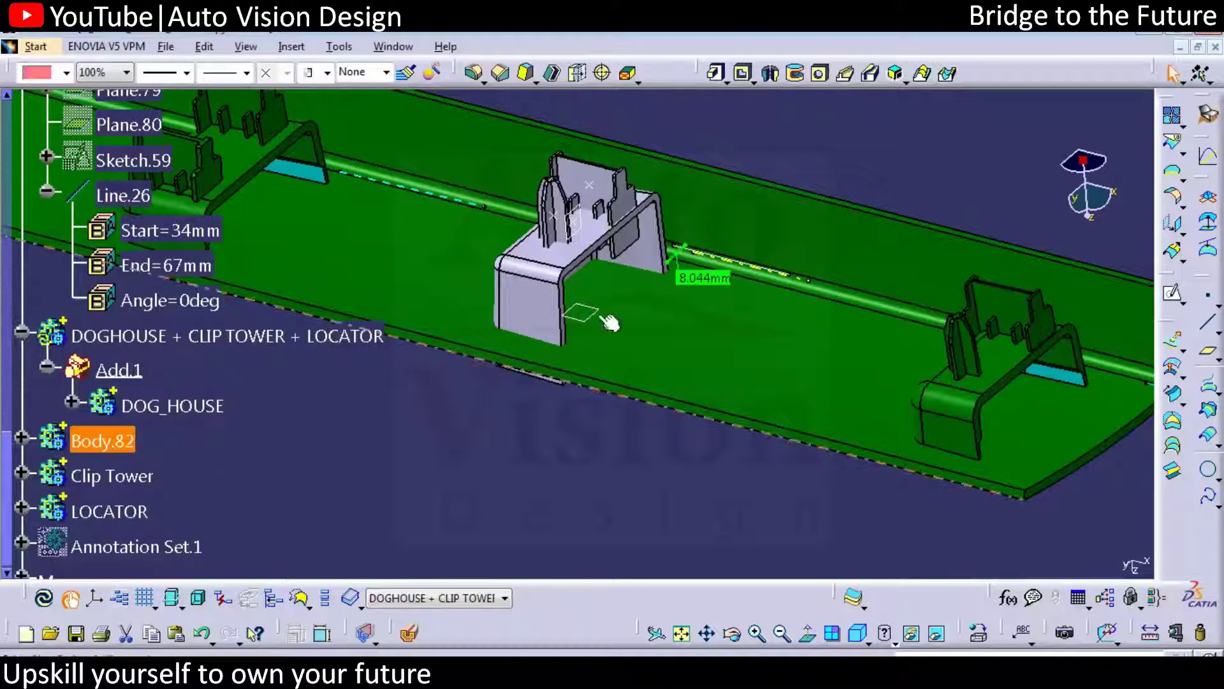
# Step: Union-trim Clip Tower into the combined body, keeping the clip tower face, creating Trim.19
pyautogui.rightClick(110, 479)
pyautogui.moveTo(177, 464)
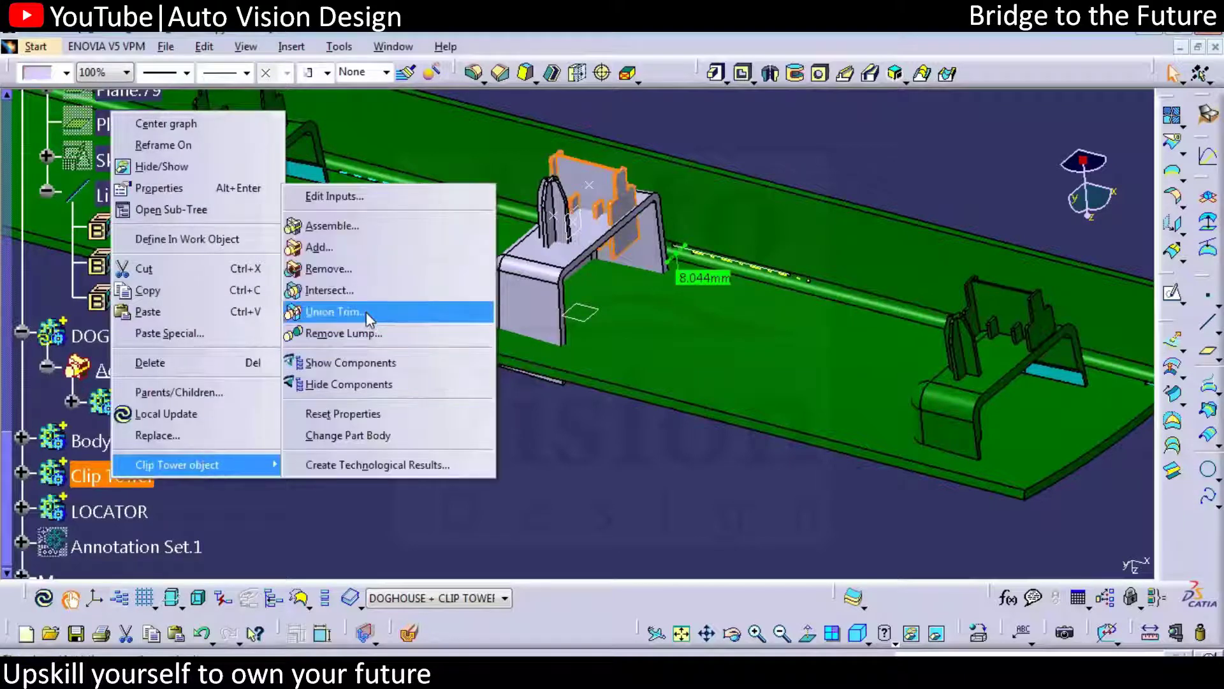
pyautogui.click(360, 313)
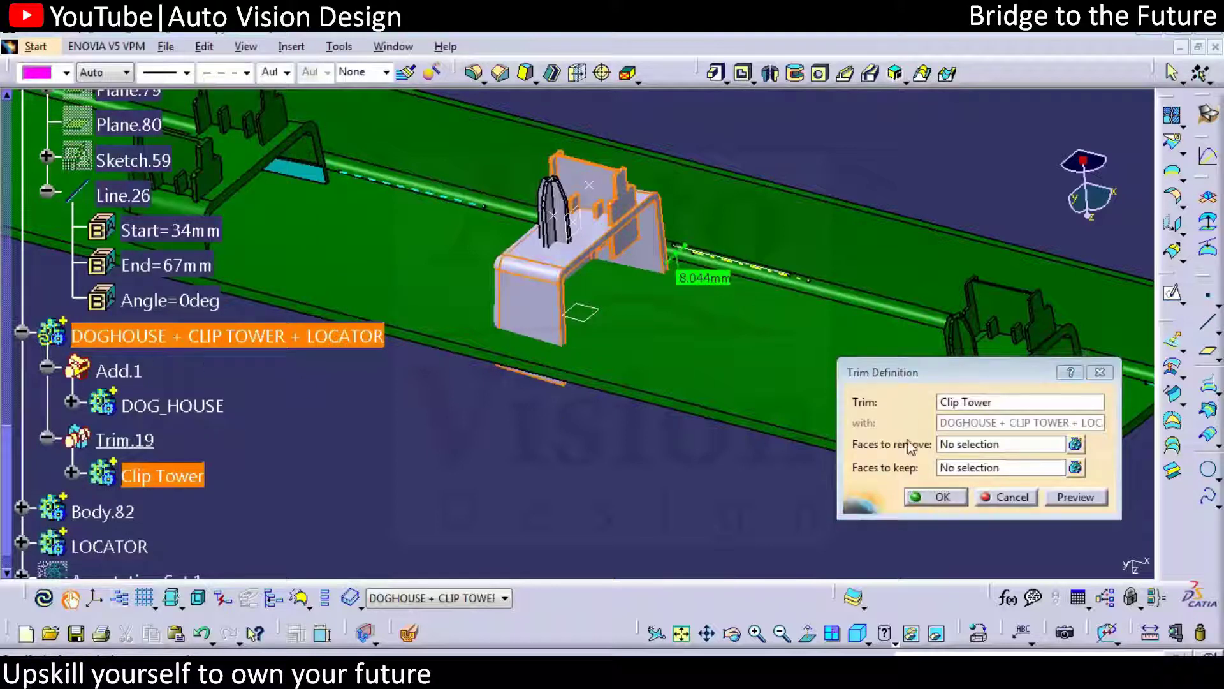
pyautogui.click(963, 469)
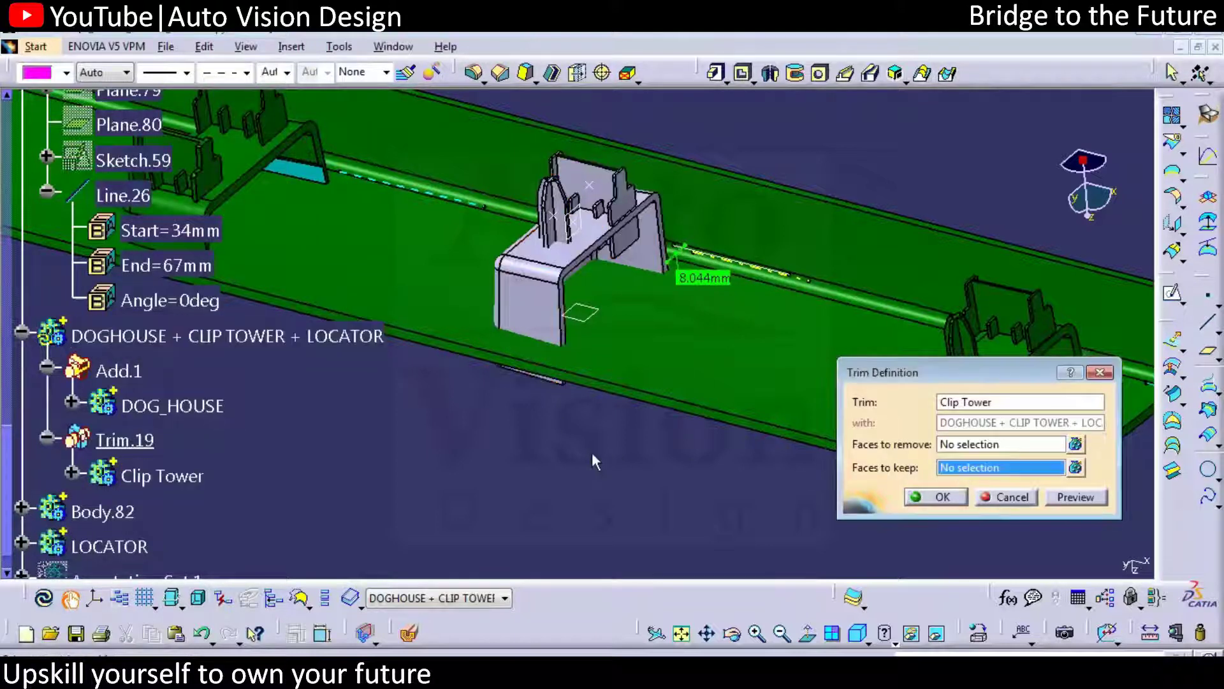
pyautogui.moveTo(588, 453); pyautogui.dragTo(577, 461, button='middle')
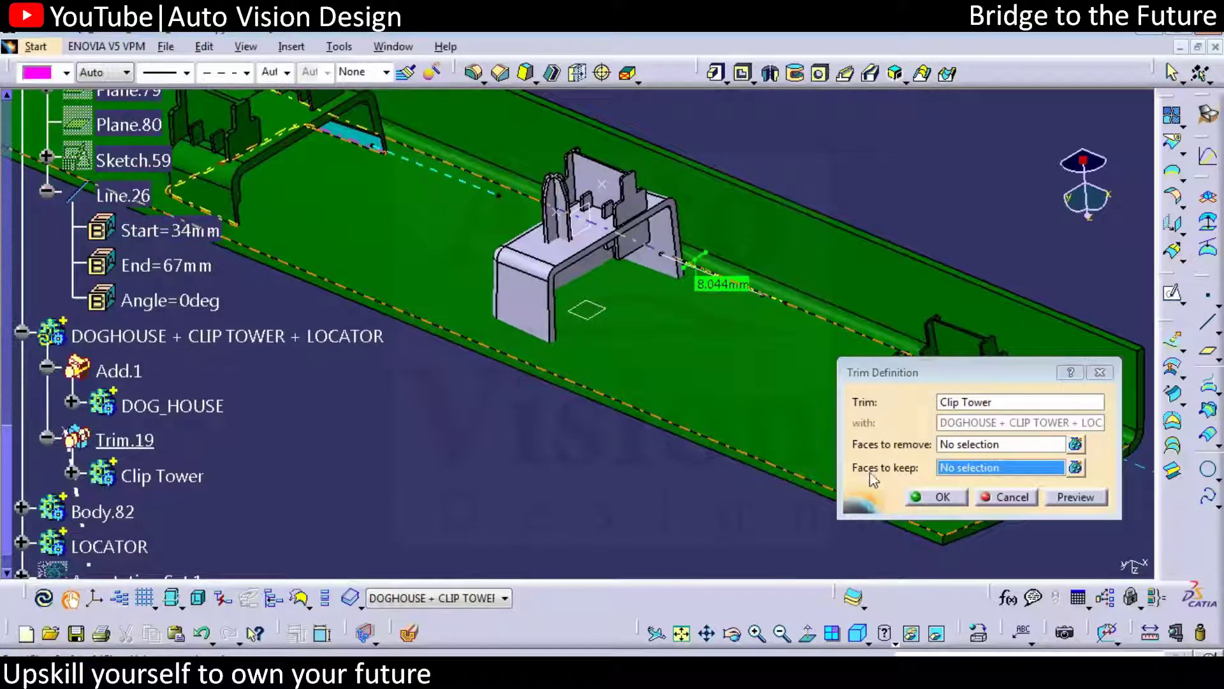
pyautogui.keyDown('ctrl'); pyautogui.moveTo(460, 486); pyautogui.dragTo(593, 287, button='middle'); pyautogui.keyUp('ctrl')
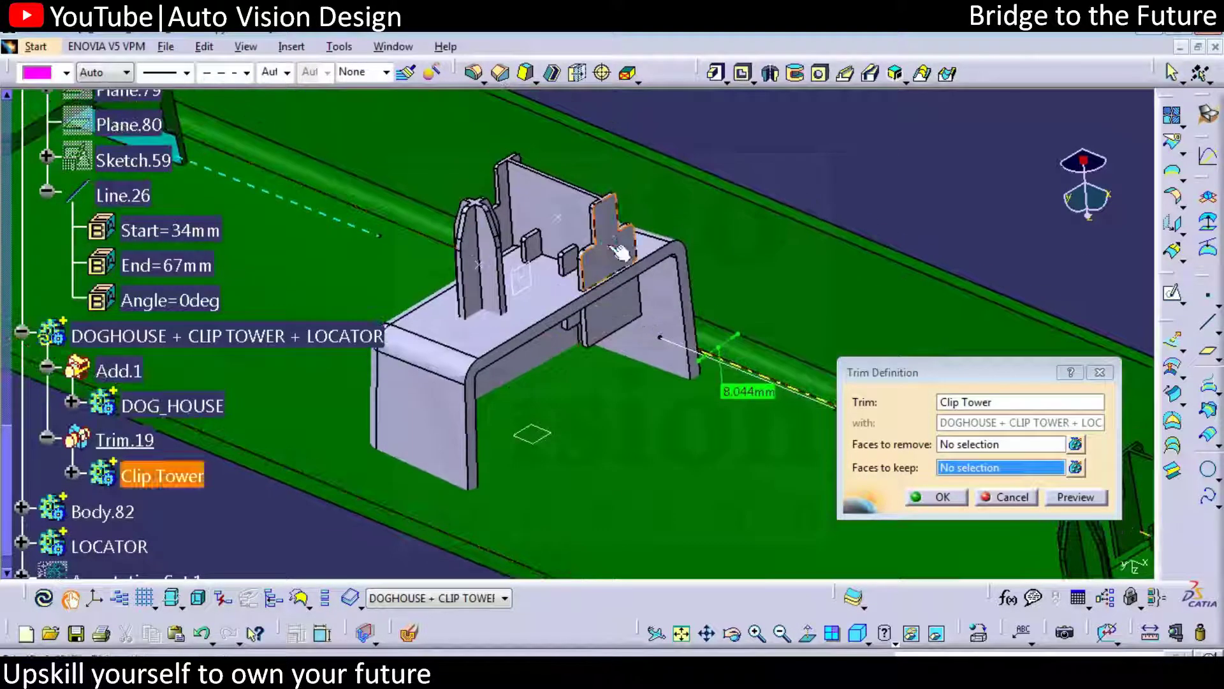
pyautogui.click(620, 250)
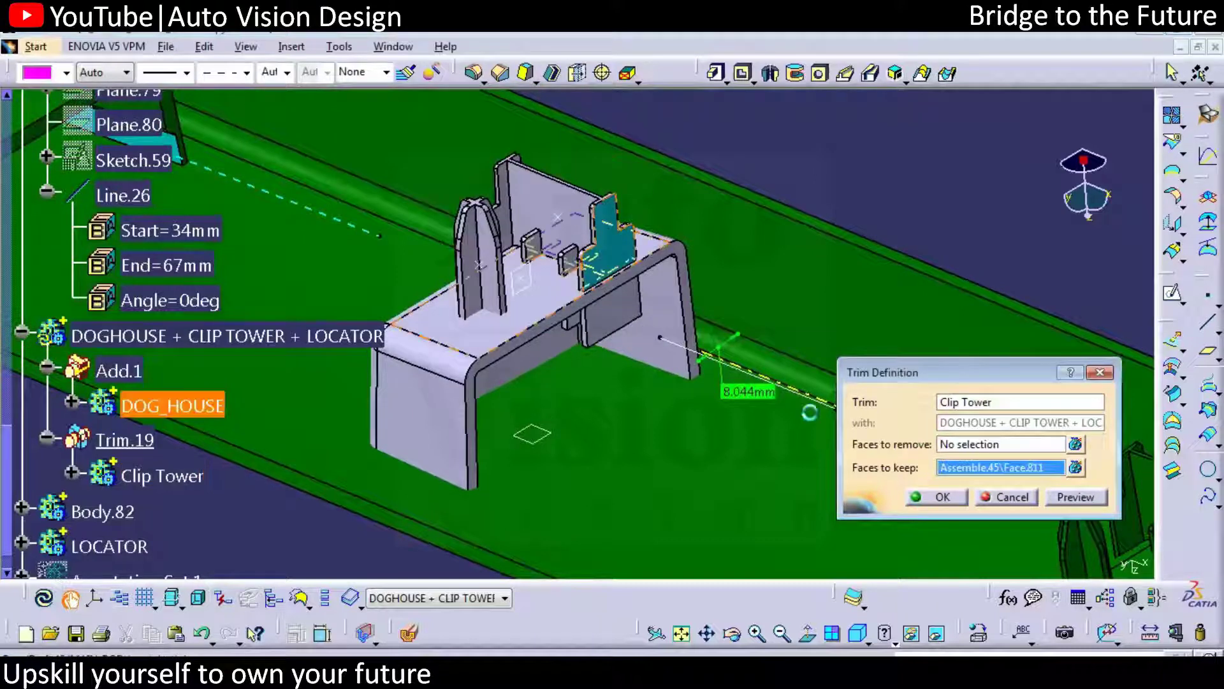
pyautogui.click(938, 497)
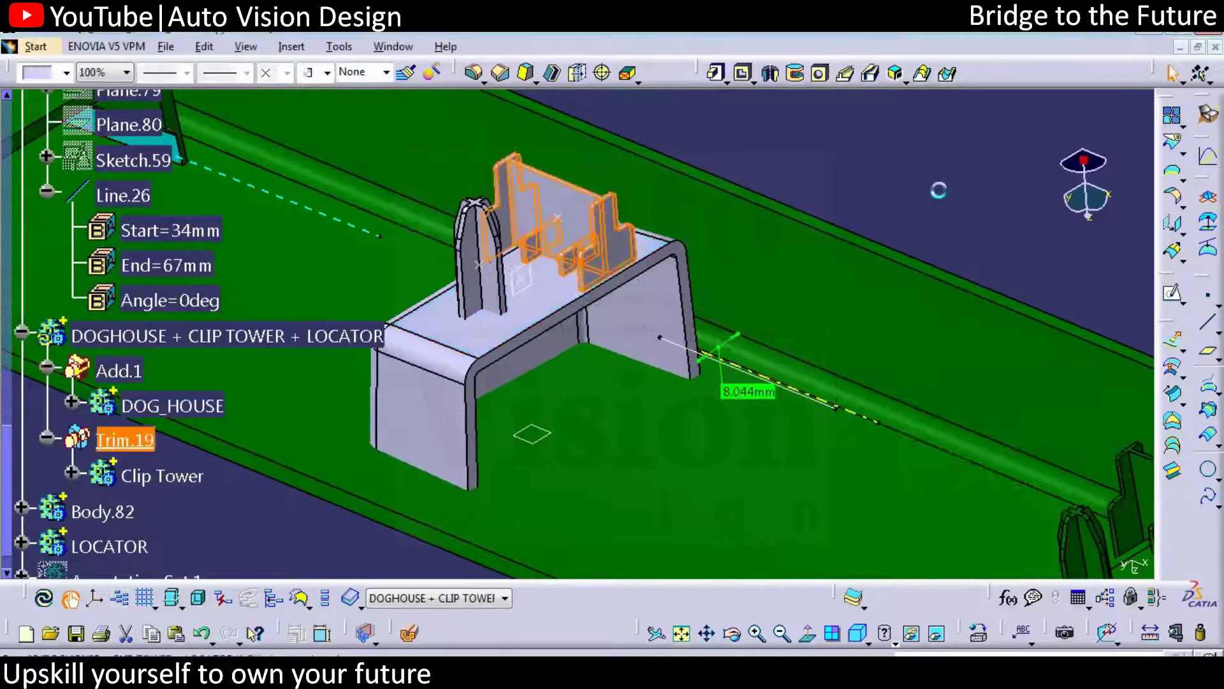
pyautogui.moveTo(546, 396); pyautogui.dragTo(727, 277, button='middle')
pyautogui.click(107, 546)
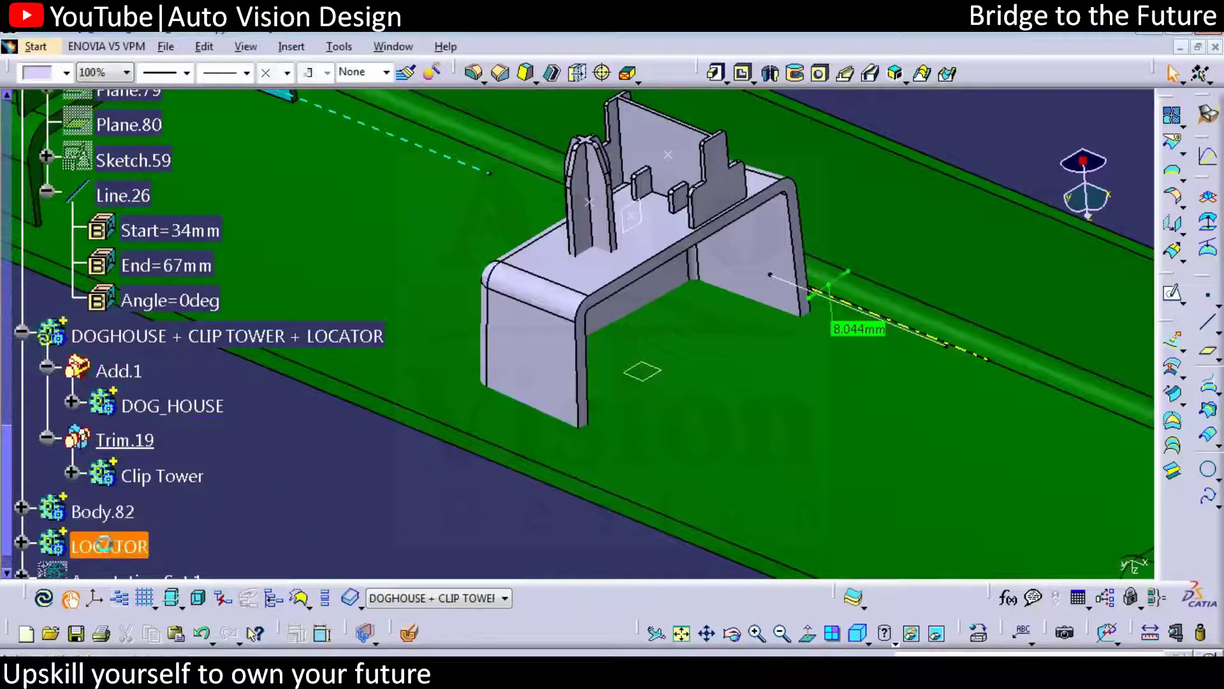
# Step: Union-trim LOCATOR into the combined body, keeping the base top face and fin
pyautogui.rightClick(105, 543)
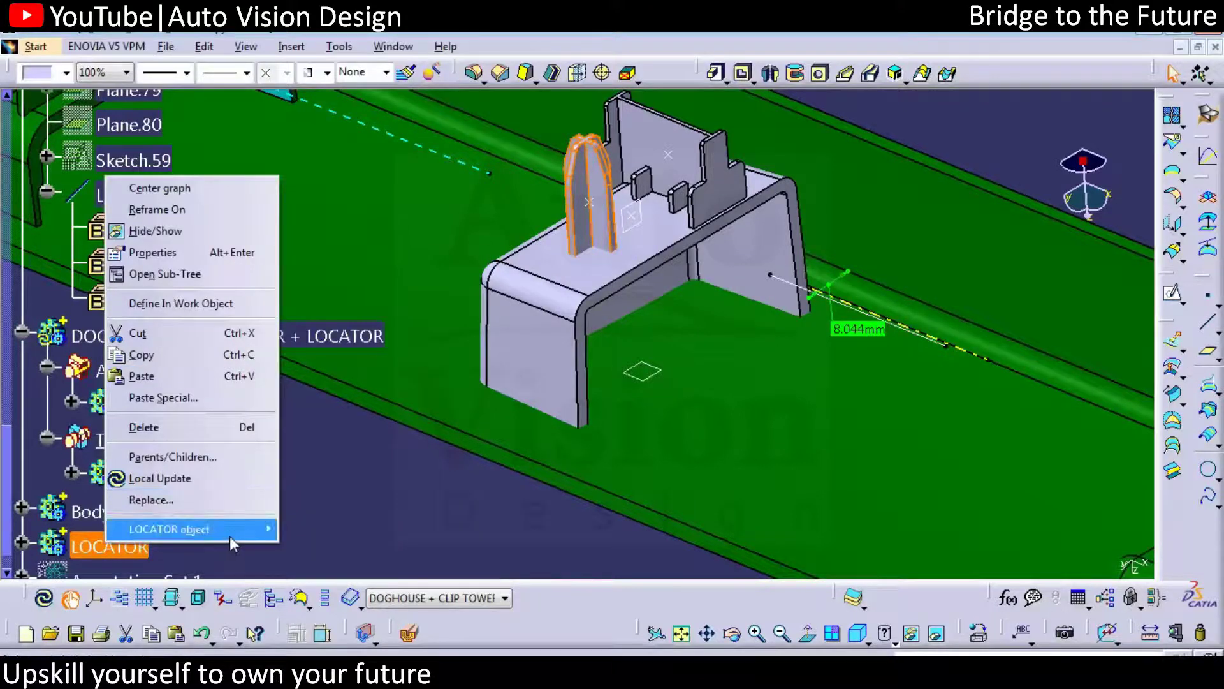
pyautogui.moveTo(169, 529)
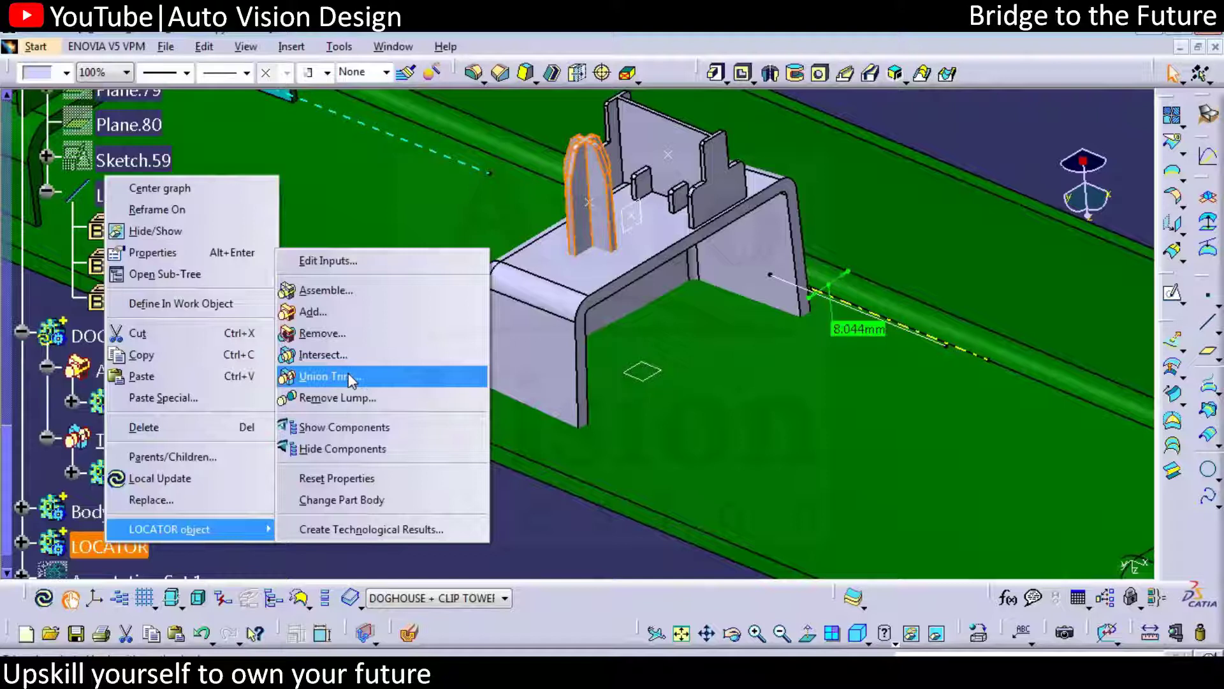
pyautogui.click(350, 380)
pyautogui.click(969, 445)
pyautogui.click(969, 468)
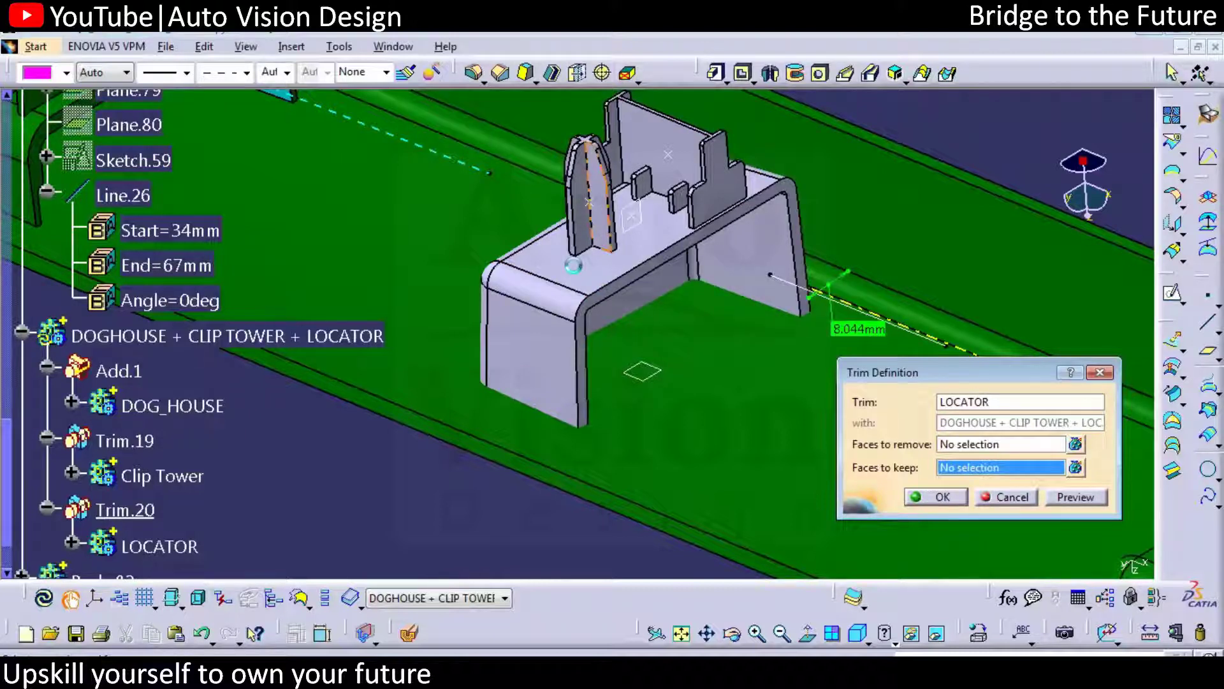
pyautogui.click(573, 266)
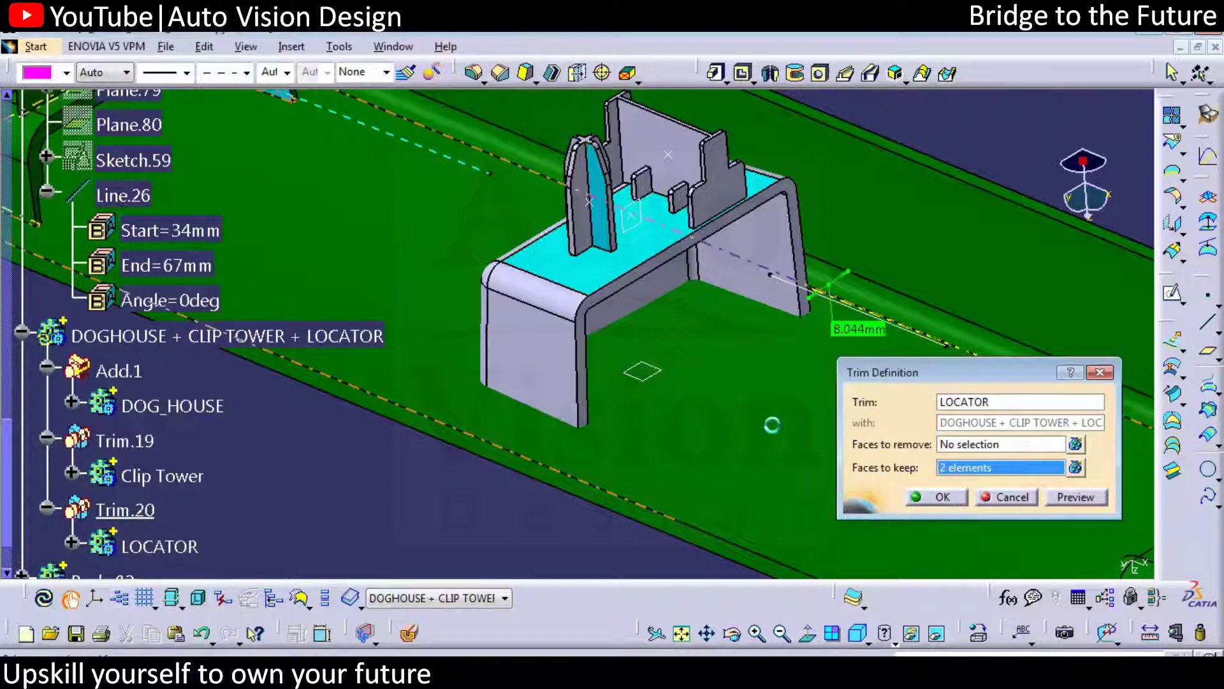
# Step: Inspect the clip tower, select Add.1 and Trim.20, and collapse the Trim.19 and Trim.20 nodes
pyautogui.moveTo(771, 425); pyautogui.dragTo(756, 252, button='middle')
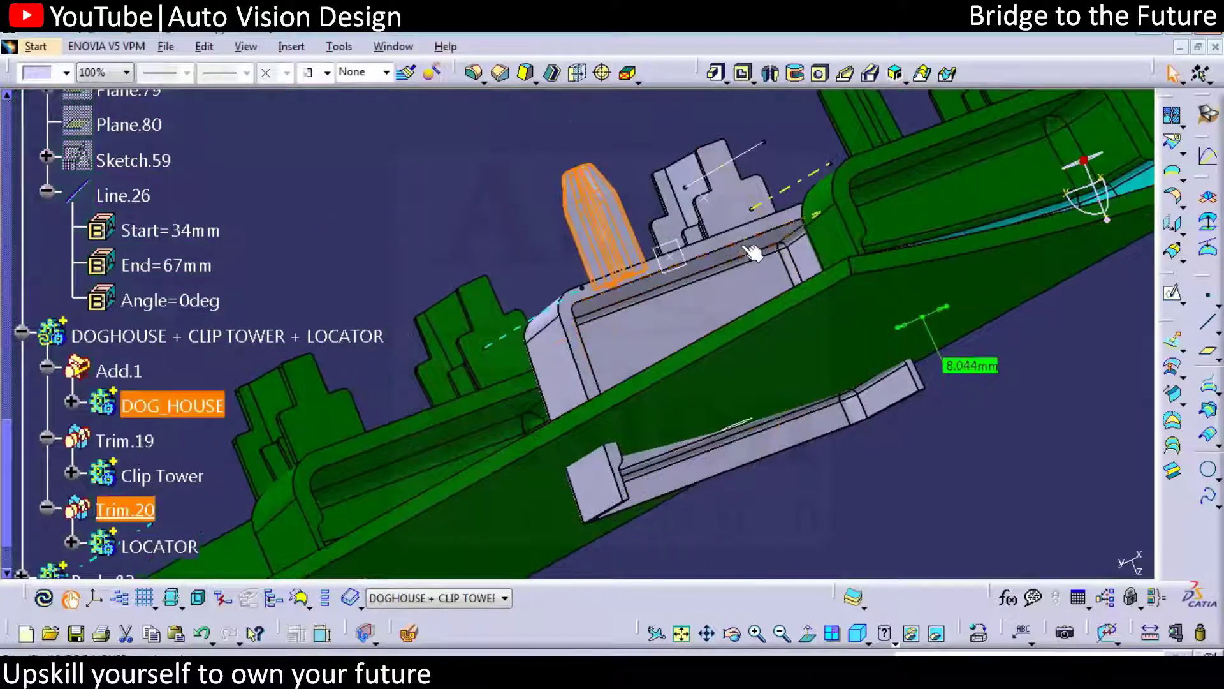
pyautogui.keyDown('ctrl'); pyautogui.moveTo(757, 252); pyautogui.dragTo(594, 195, button='middle'); pyautogui.keyUp('ctrl')
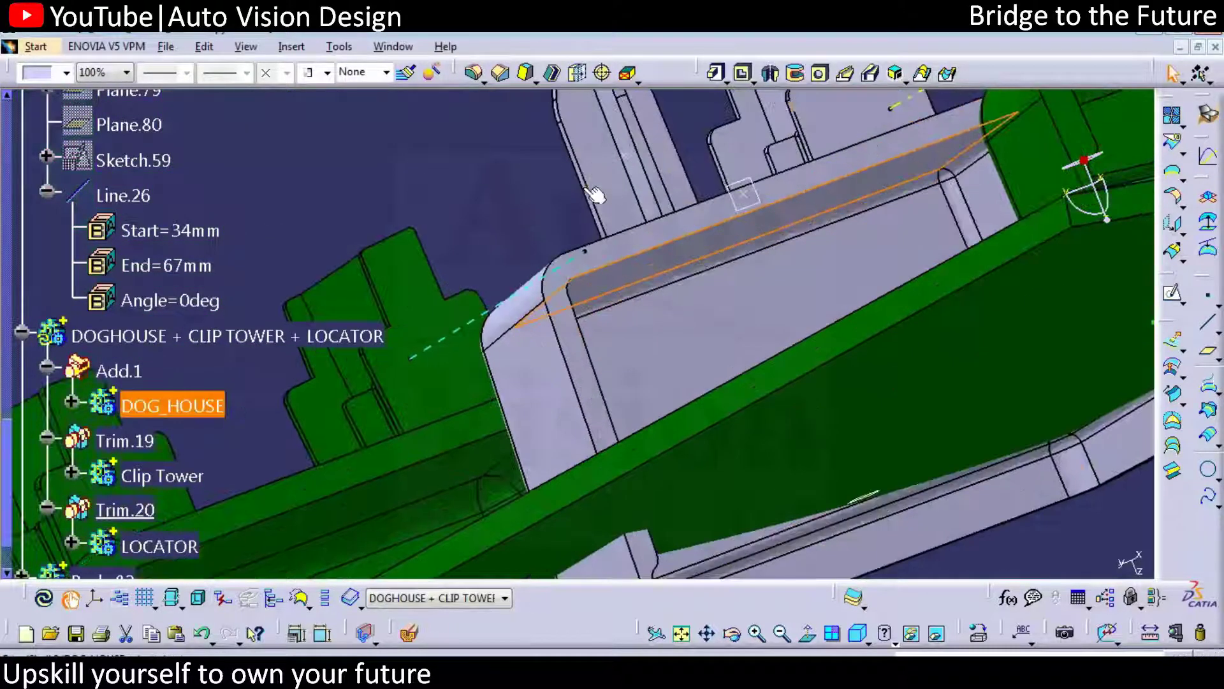
pyautogui.moveTo(634, 511)
pyautogui.mouseDown(button='middle')
pyautogui.moveTo(621, 469)
pyautogui.moveTo(462, 513)
pyautogui.mouseUp(button='middle')
pyautogui.click(131, 371)
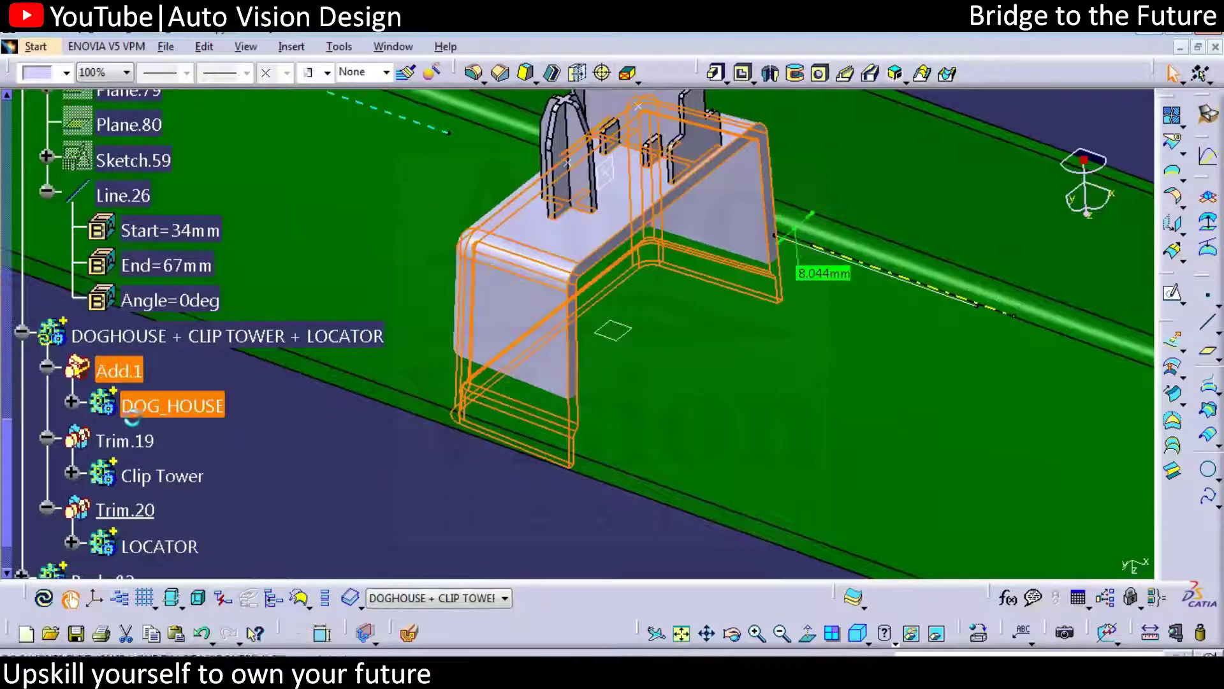
pyautogui.click(124, 509)
pyautogui.click(47, 509)
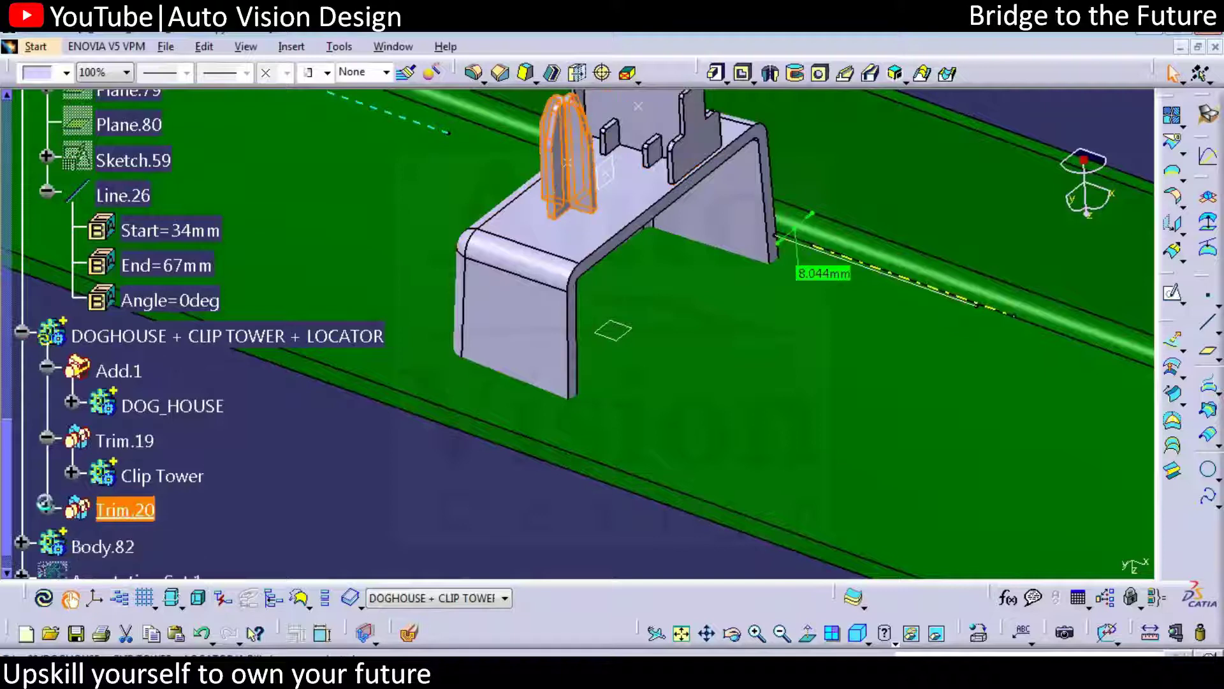
pyautogui.click(48, 440)
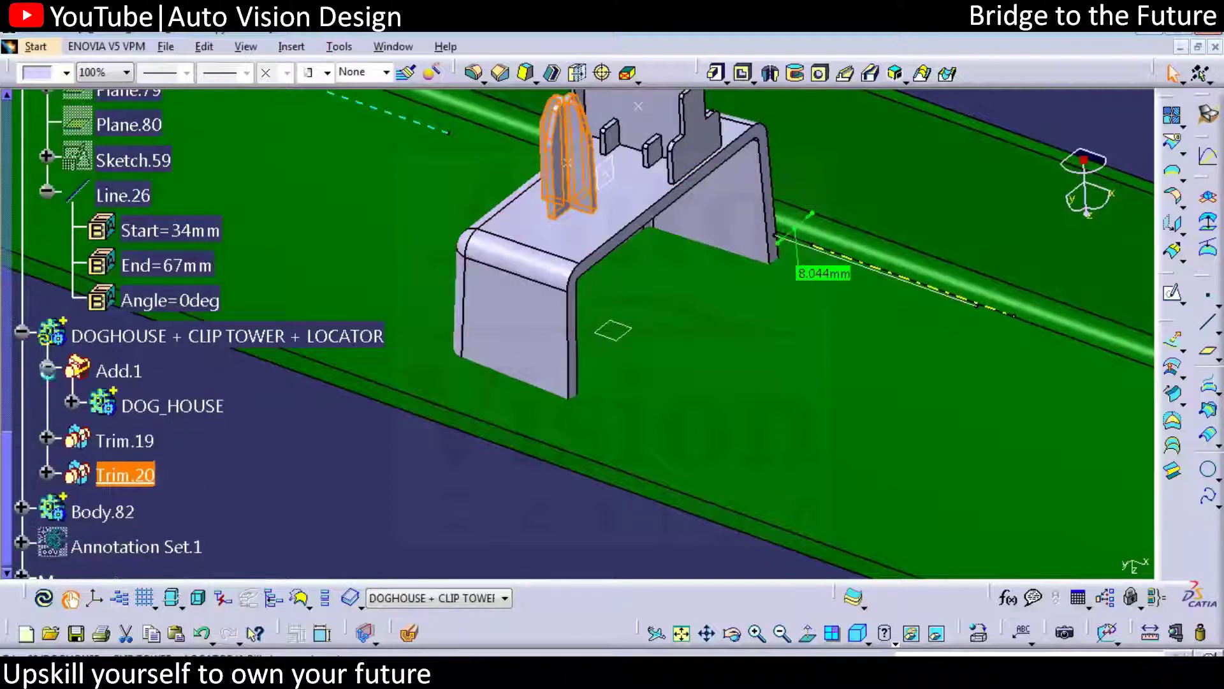
# Step: Locally update the combined body and rename Add.1 to Add.1_DOG_HOUSE
pyautogui.click(48, 370)
pyautogui.rightClick(157, 351)
pyautogui.click(192, 605)
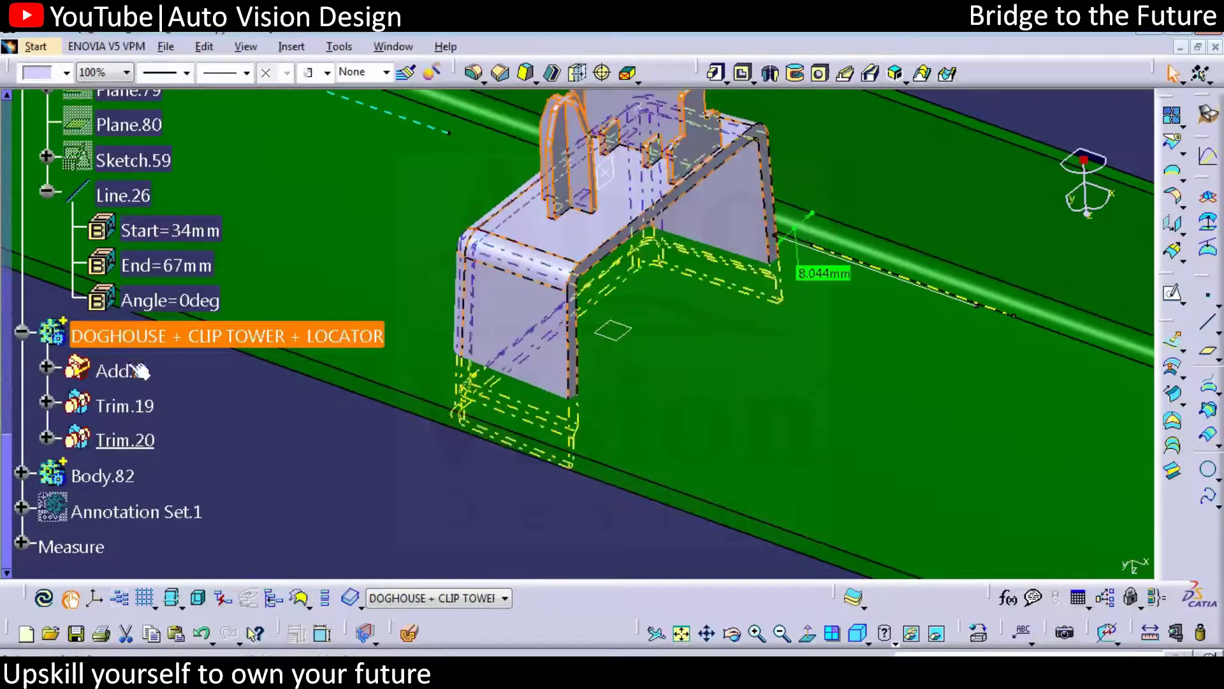
pyautogui.click(137, 375)
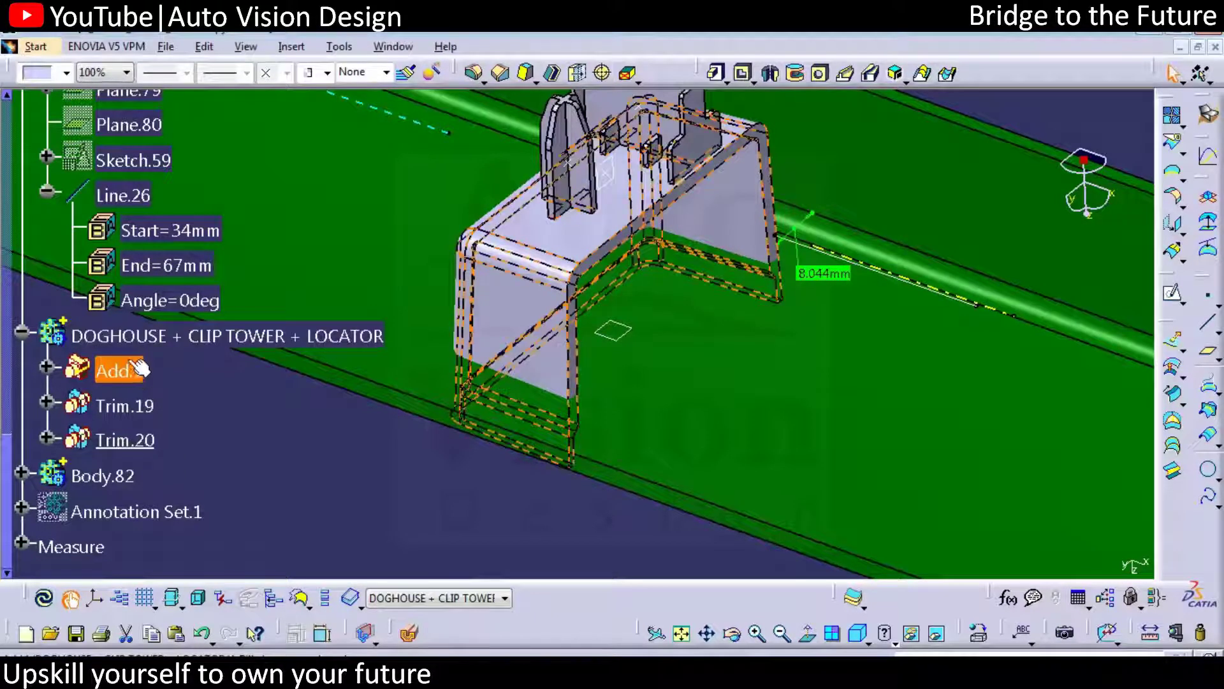
pyautogui.click(47, 367)
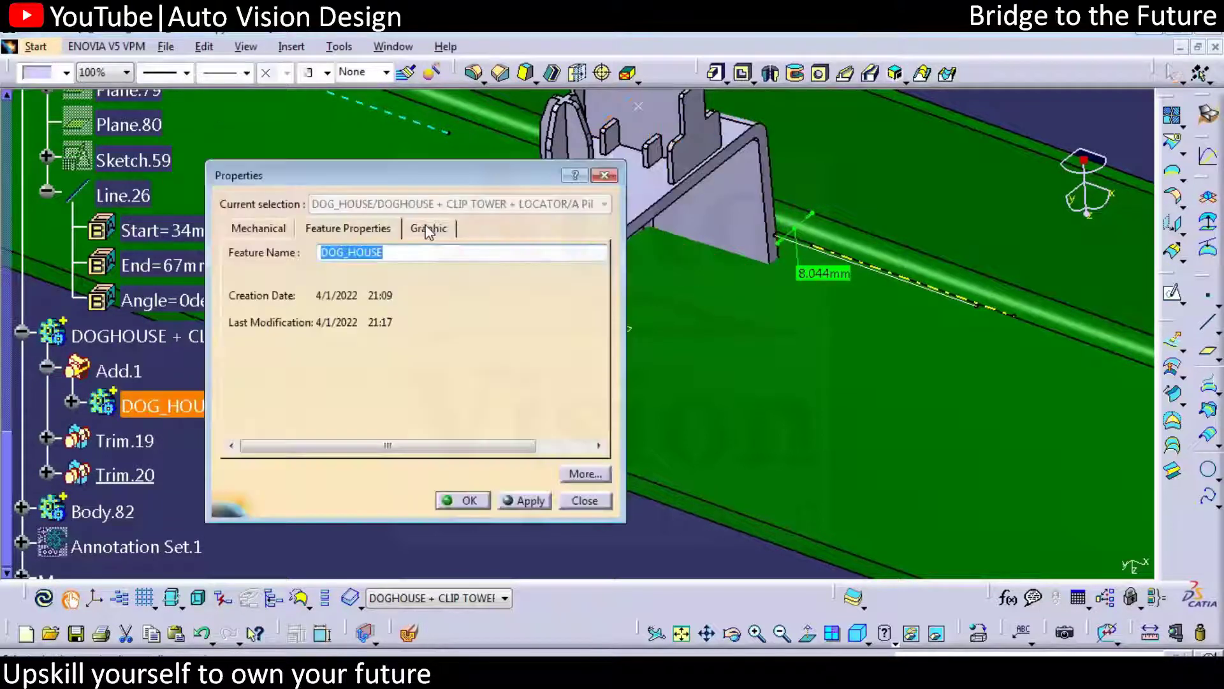
pyautogui.rightClick(122, 371)
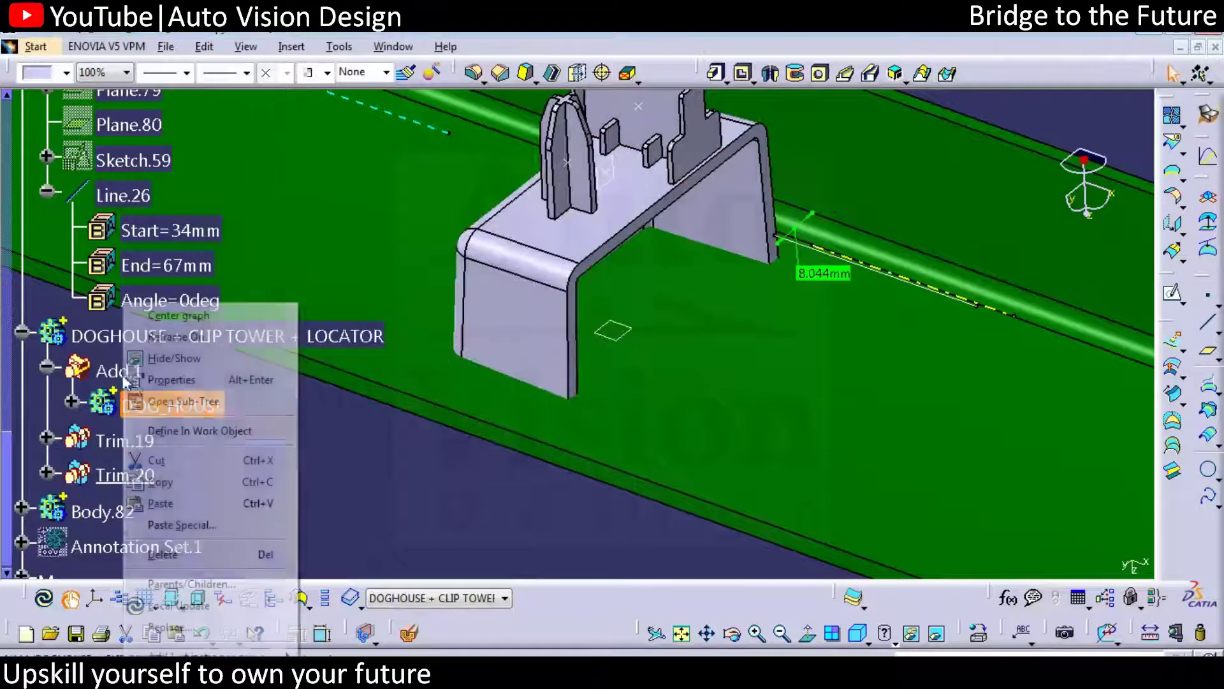
pyautogui.click(179, 392)
pyautogui.click(433, 252)
pyautogui.write('DOG_HOUSE')
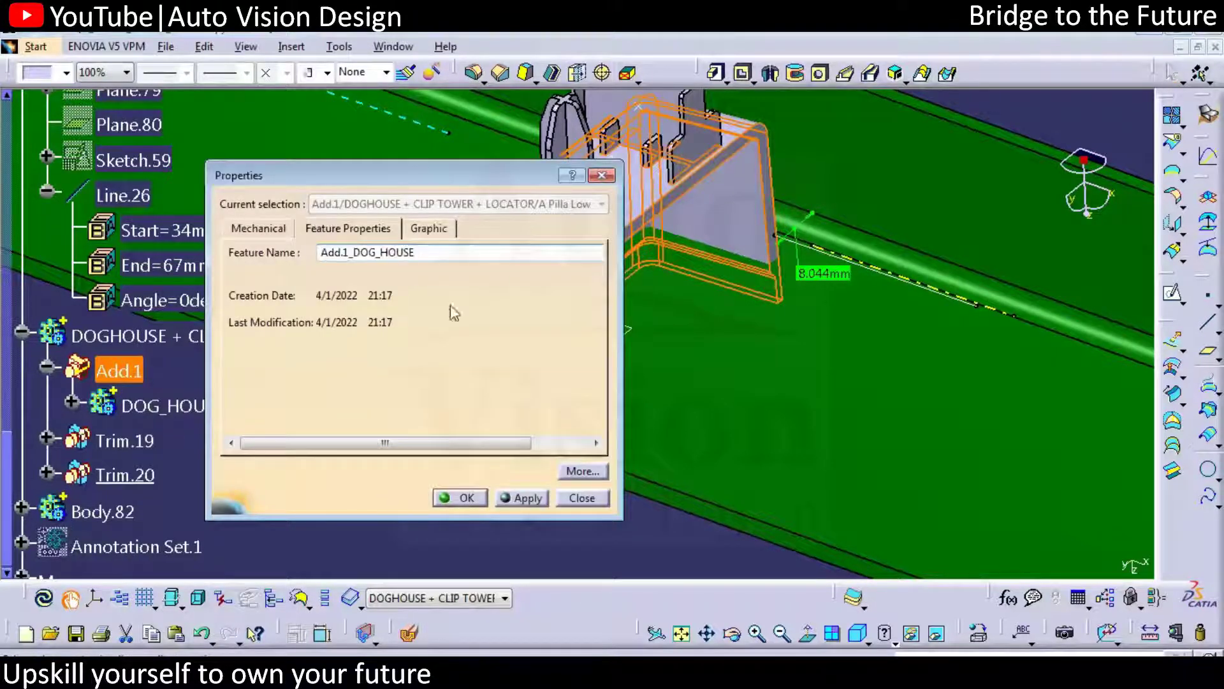
pyautogui.click(463, 497)
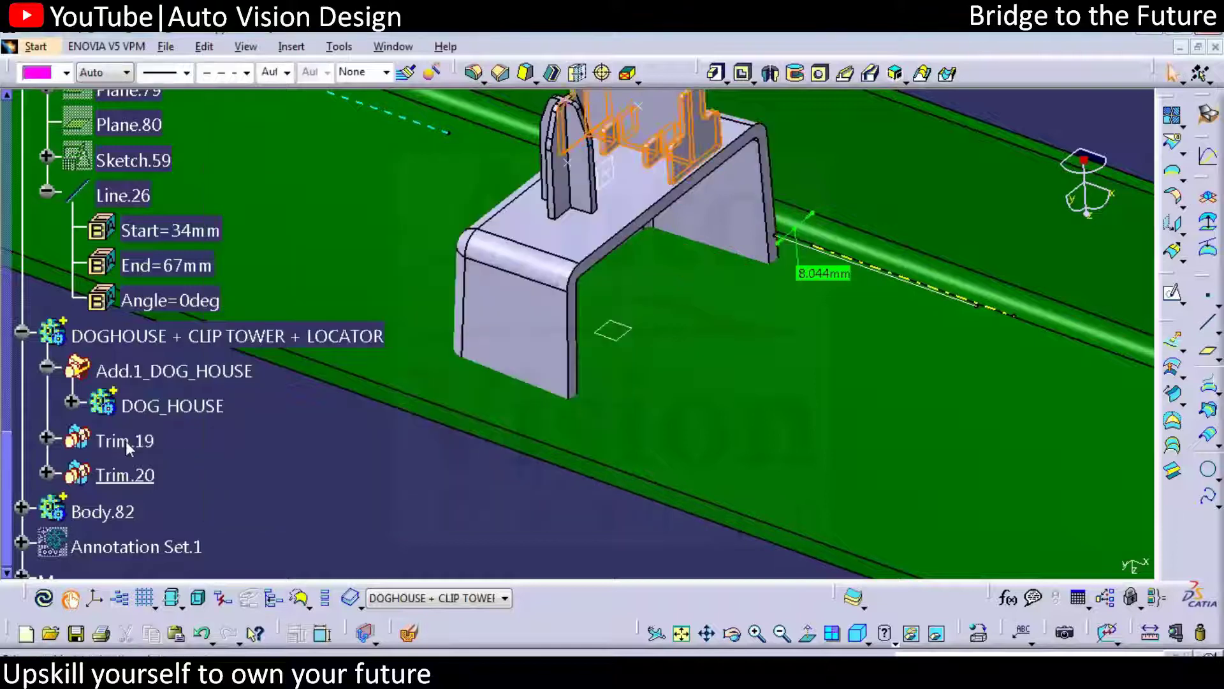
# Step: Rename Trim.19 to Trim.19_Clip Tower
pyautogui.rightClick(126, 443)
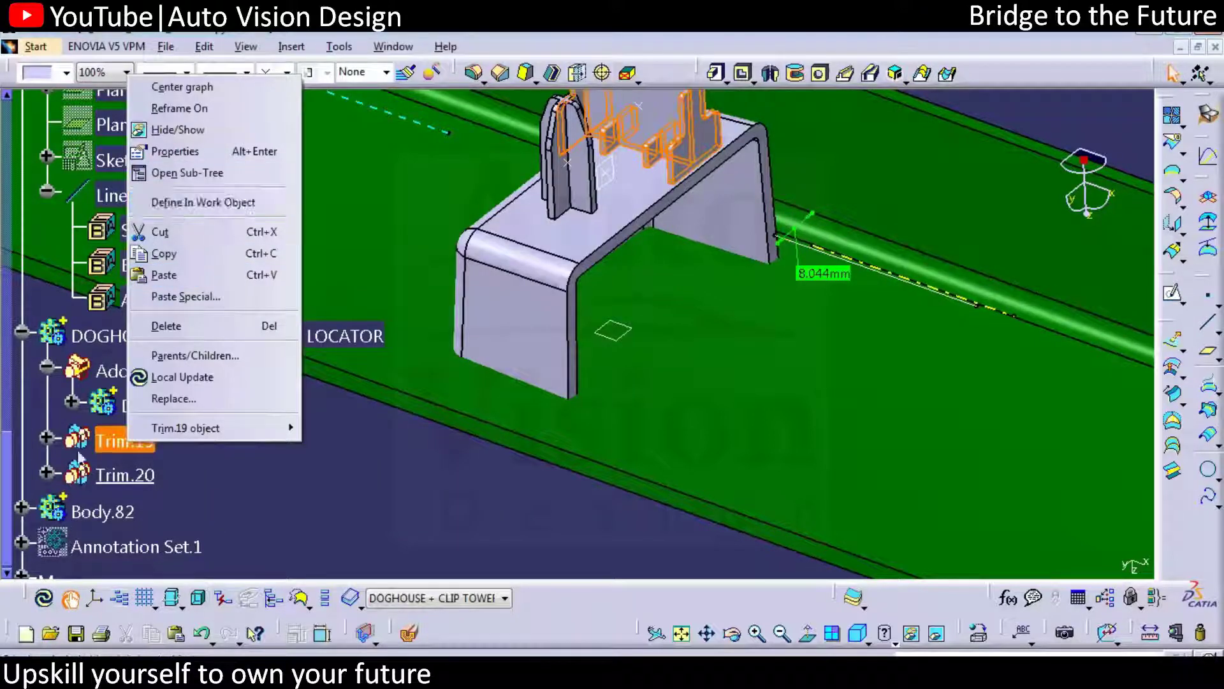
pyautogui.click(50, 448)
pyautogui.rightClick(163, 475)
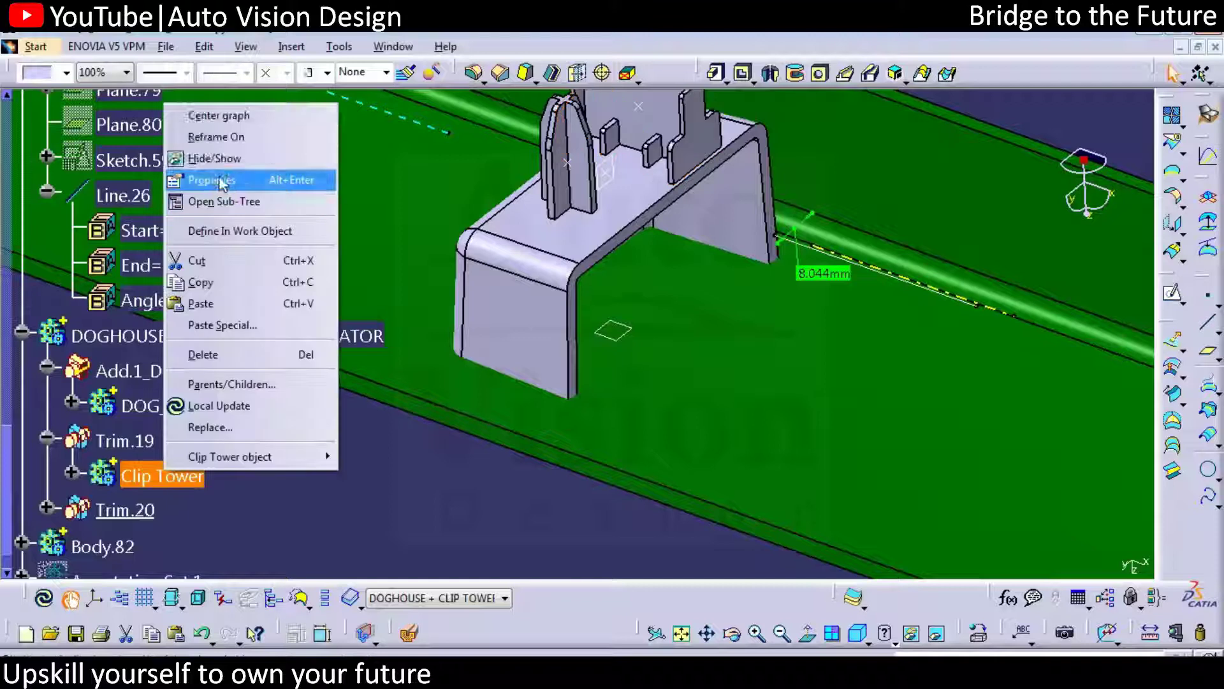
pyautogui.click(219, 179)
pyautogui.press('Escape')
pyautogui.rightClick(130, 439)
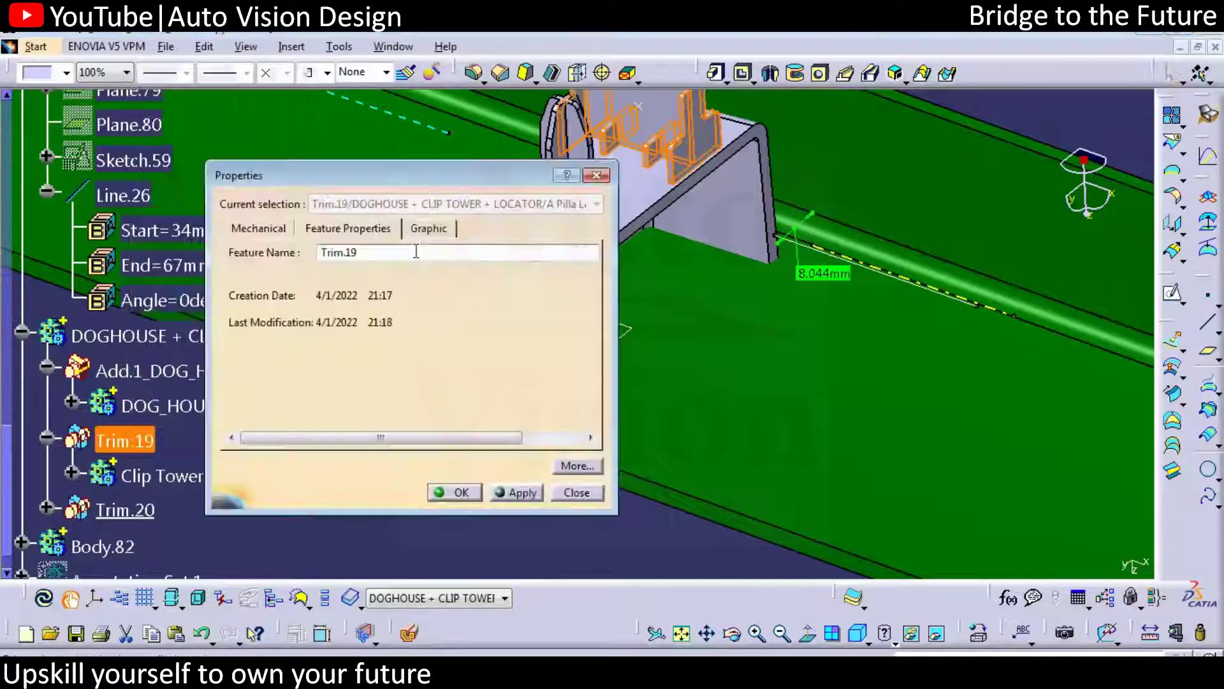
pyautogui.click(415, 251)
pyautogui.write('_Clip Tower')
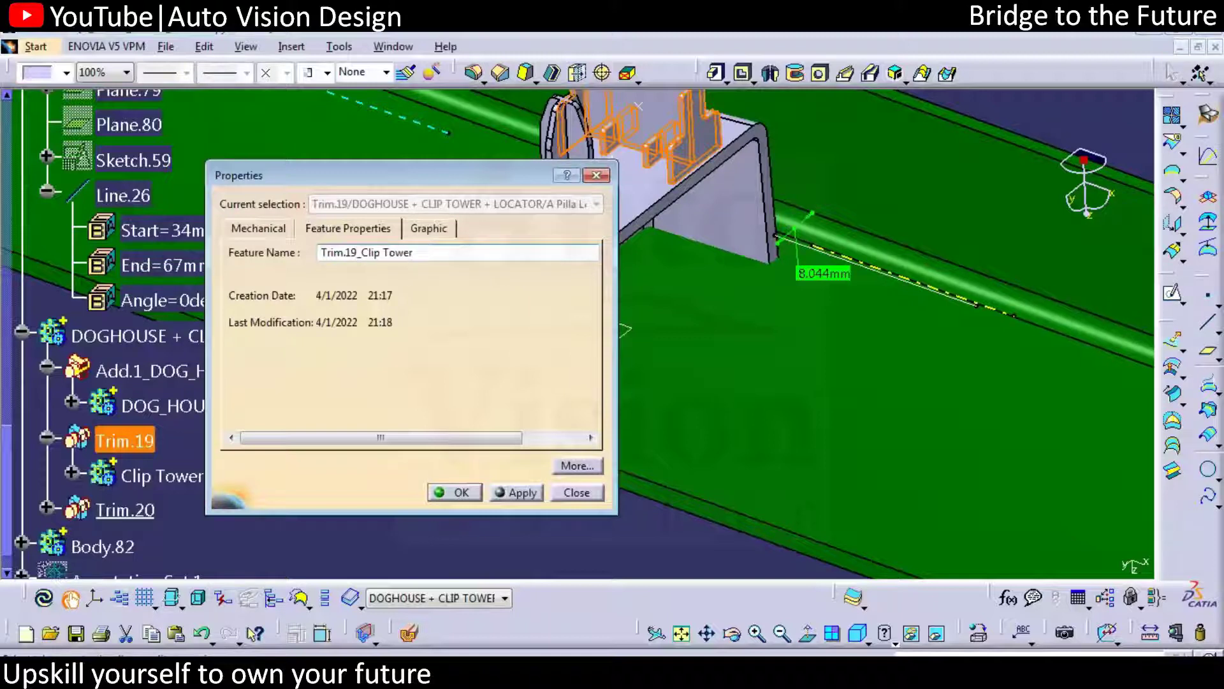
pyautogui.click(454, 492)
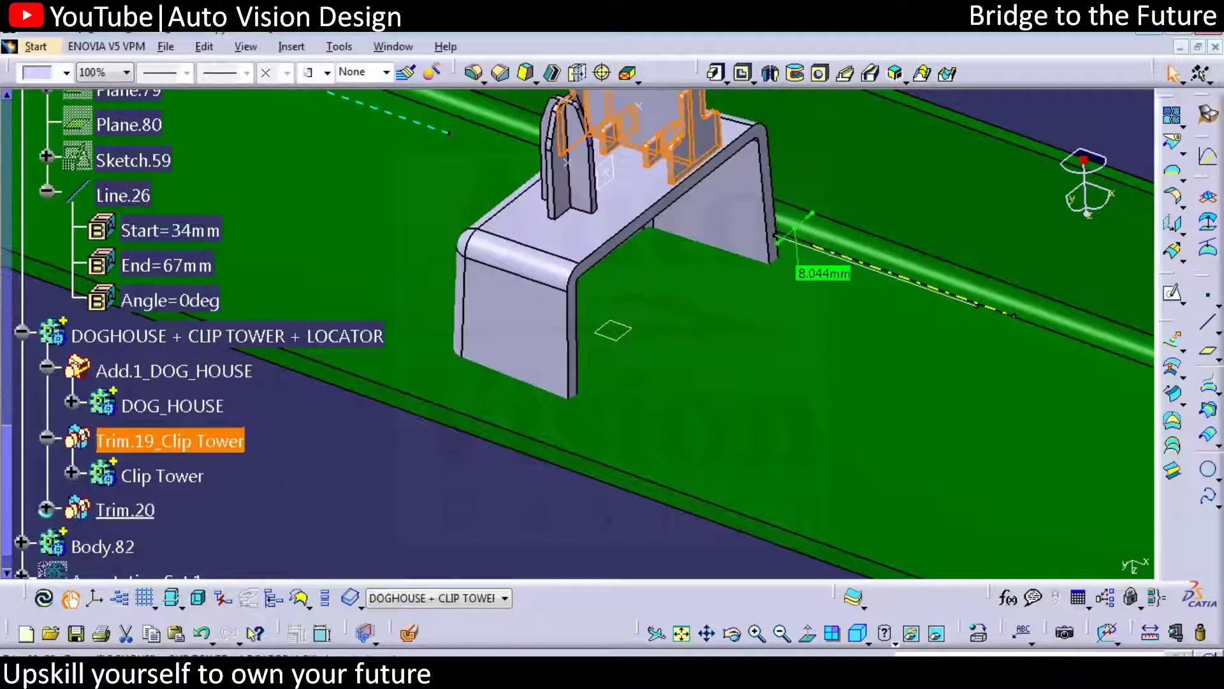
# Step: Rename Trim.20 to Trim.20_LOCATOR 2 WAY
pyautogui.click(50, 510)
pyautogui.rightClick(159, 532)
pyautogui.click(206, 238)
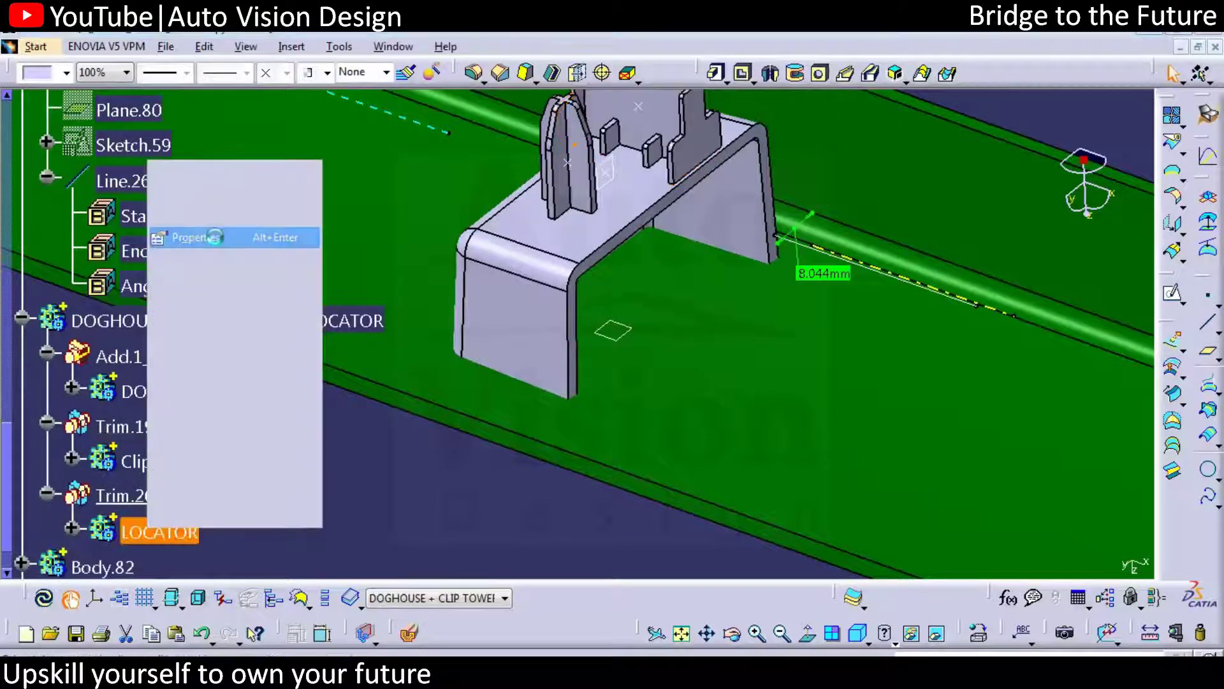
pyautogui.press('Escape')
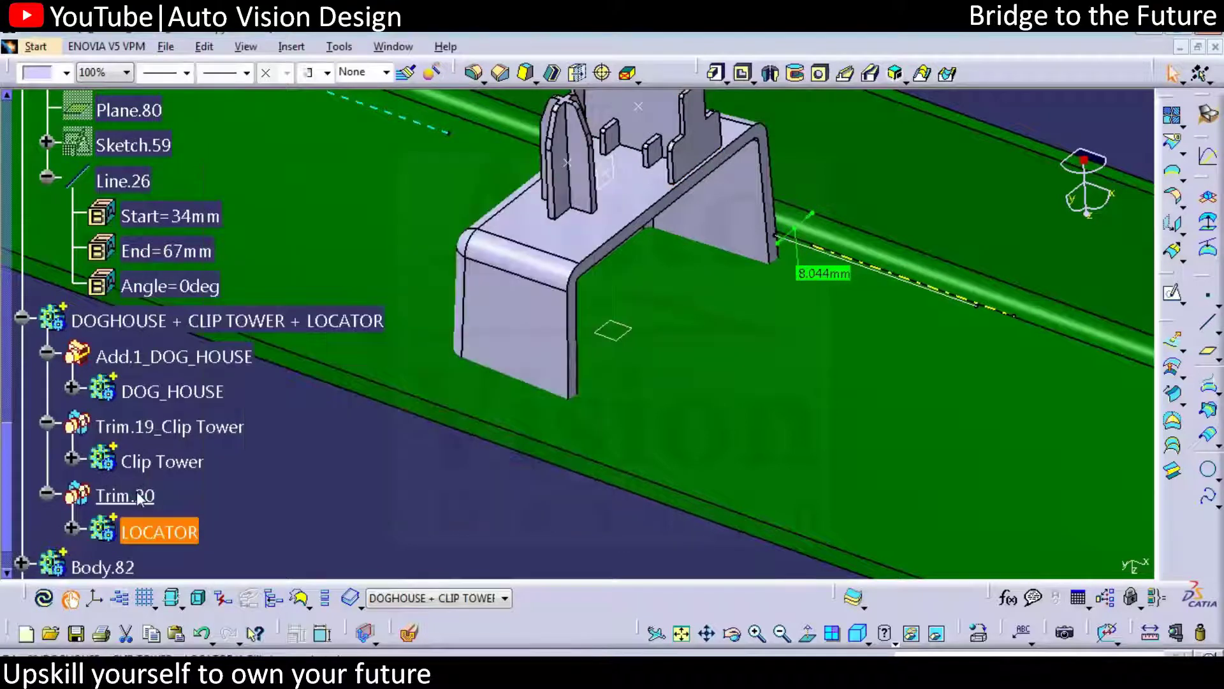
pyautogui.rightClick(139, 495)
pyautogui.click(261, 198)
pyautogui.write('Trim.20_')
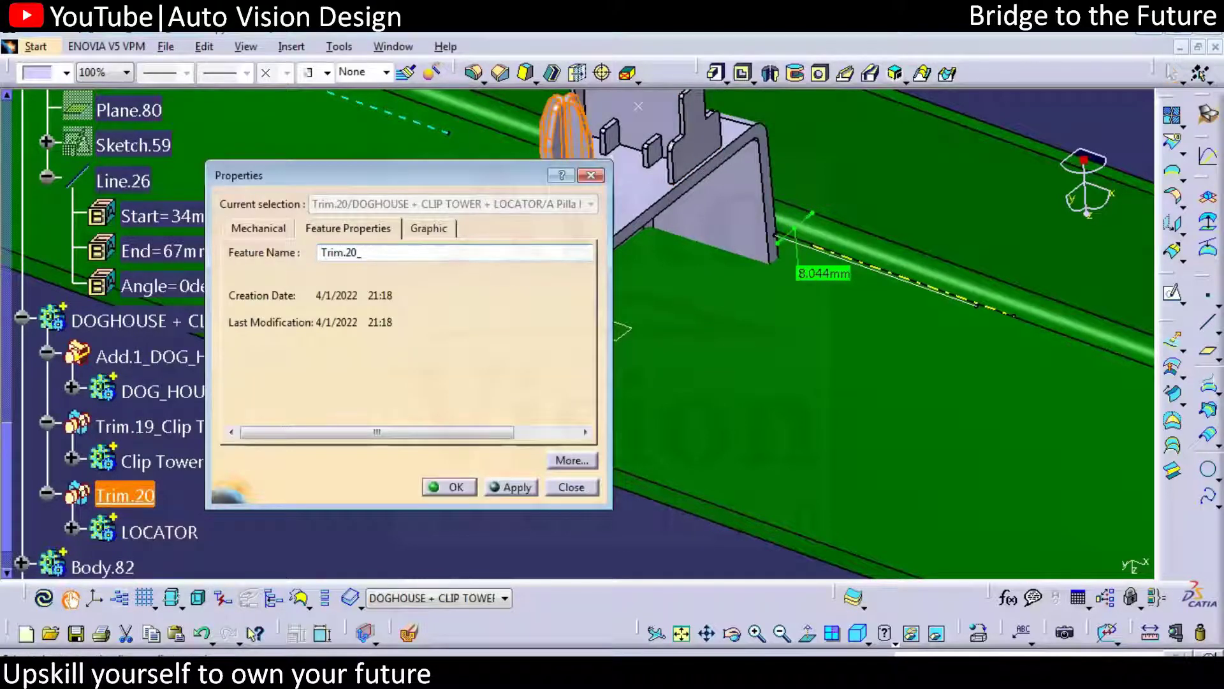
pyautogui.write('LOCATOR')
pyautogui.write(' 2 WAY')
pyautogui.press('Return')
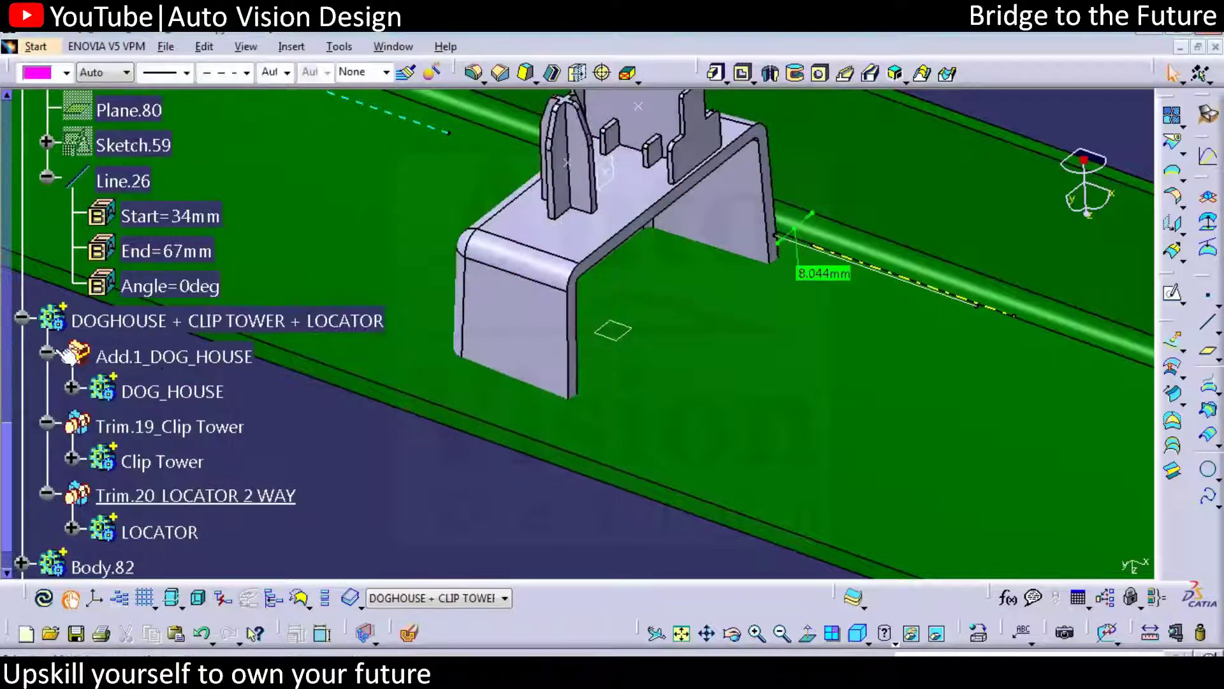
# Step: Collapse the three renamed features, check Trim.20_LOCATOR 2 WAY, and select the combined body
pyautogui.click(45, 356)
pyautogui.click(46, 391)
pyautogui.click(47, 426)
pyautogui.click(250, 426)
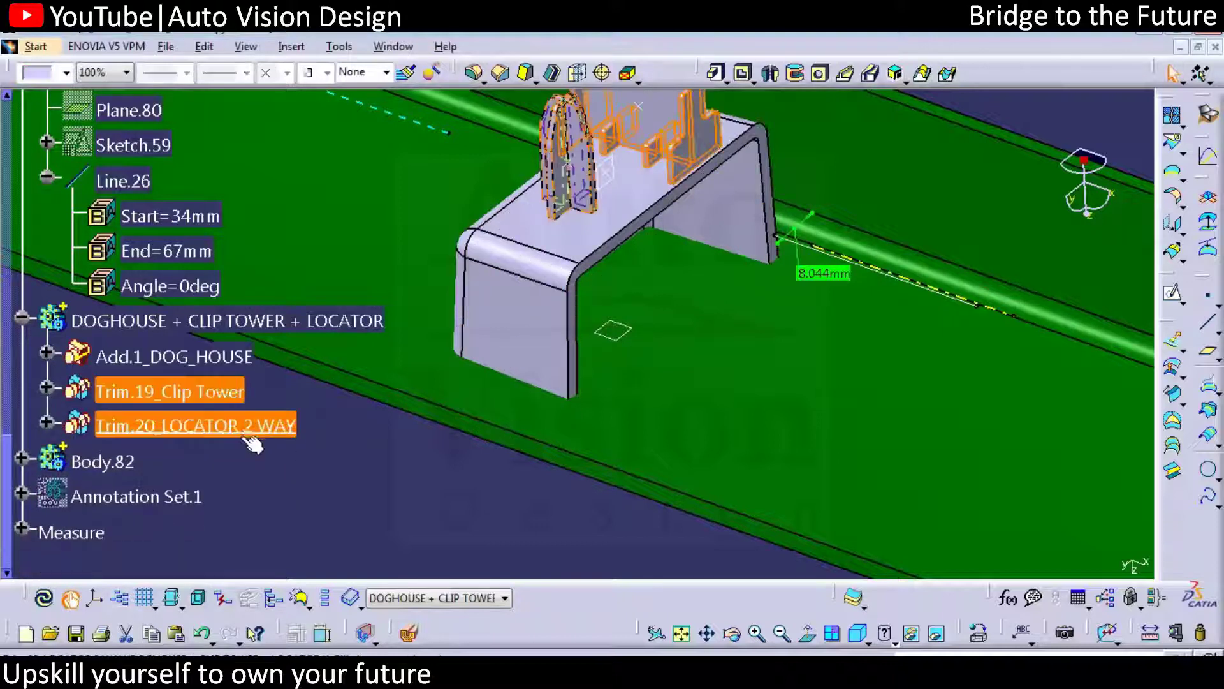
pyautogui.click(501, 510)
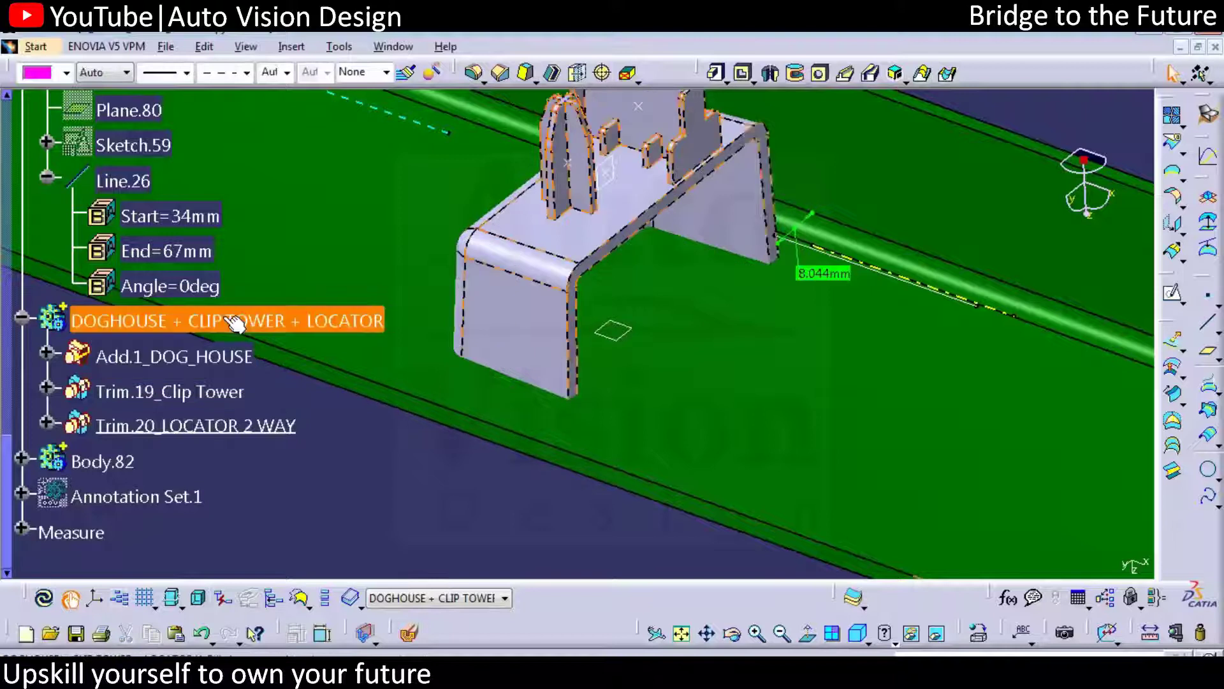
pyautogui.click(48, 321)
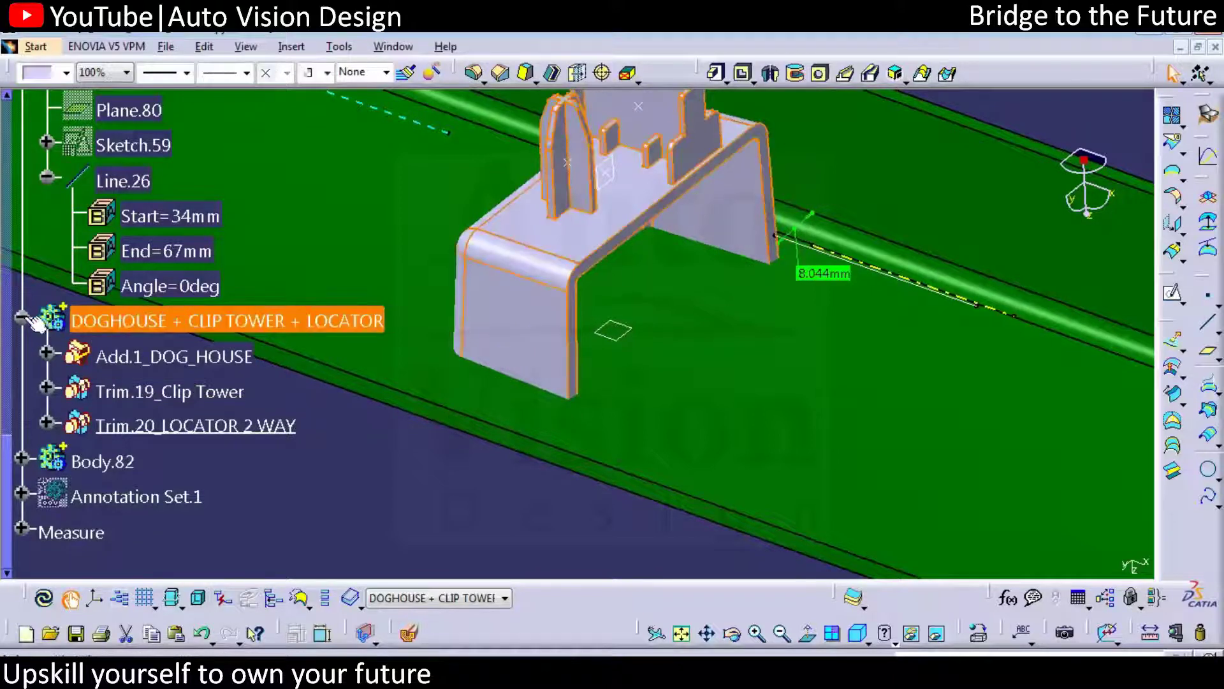